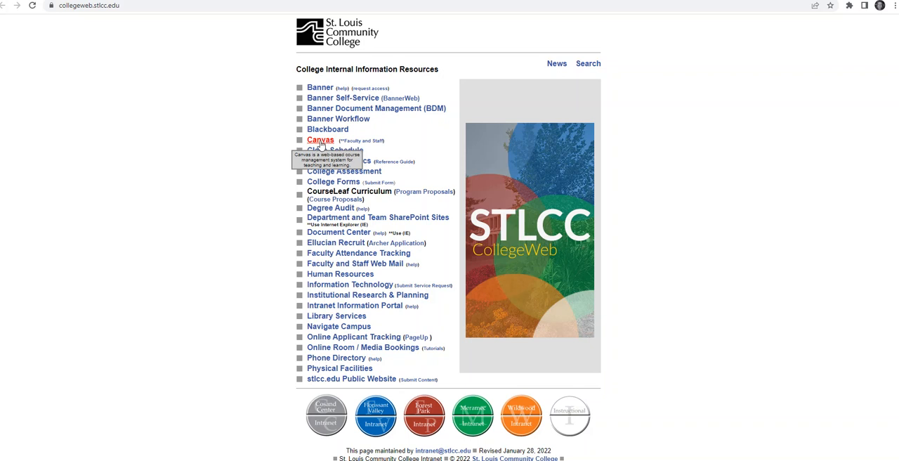
Open the Canvas for Faculty page, also reaching it through Faculty & Staff resources, and access Canvas for faculty and staff
click(321, 140)
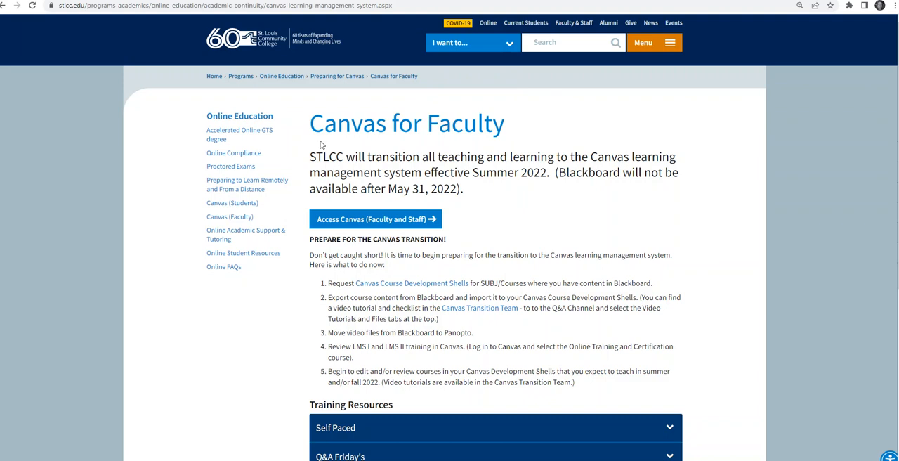
click(580, 26)
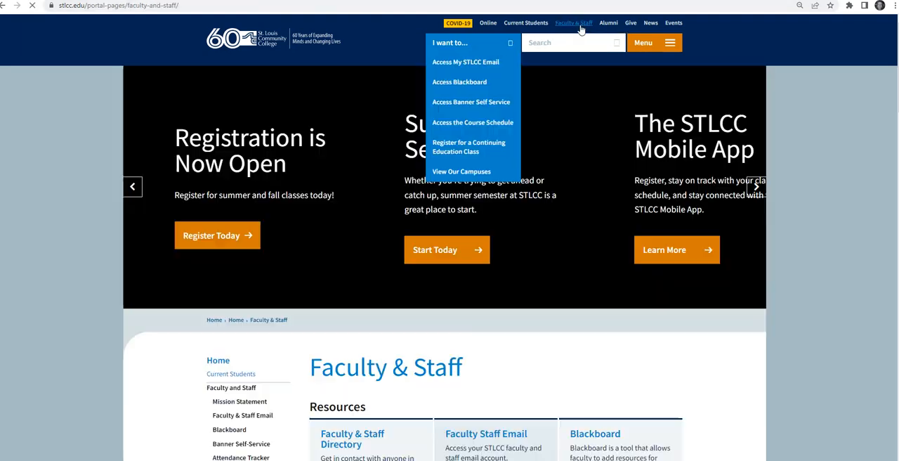
scroll(496, 305, down, 3)
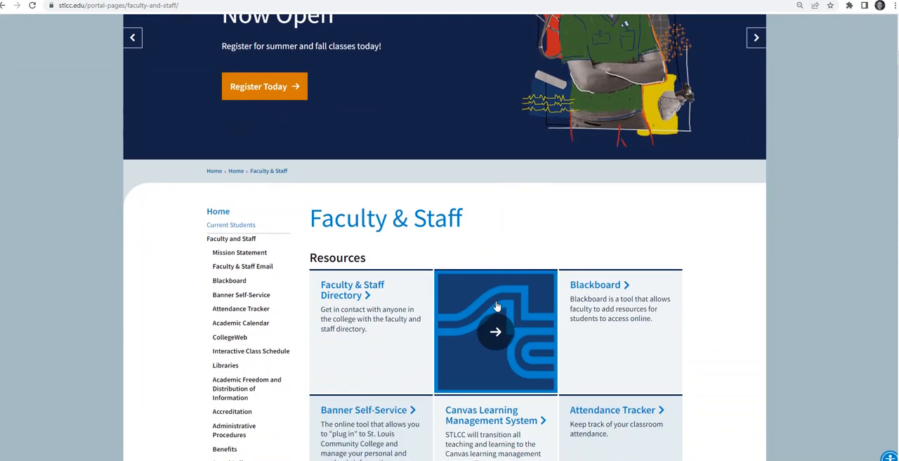
click(487, 345)
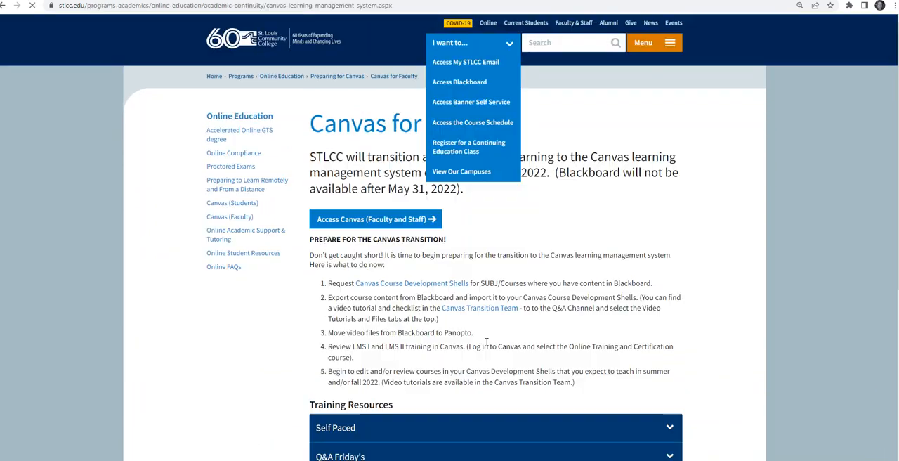
click(346, 220)
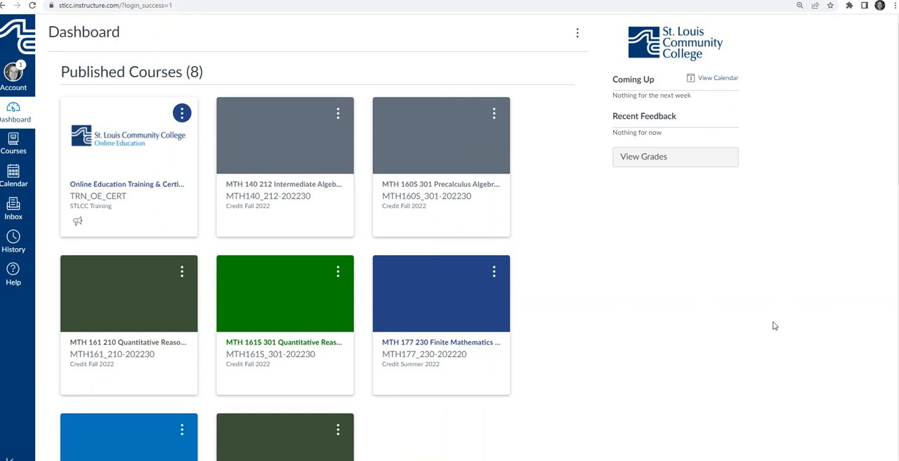
Open the modules of the MTH 177 Template course and collapse the LINK 2 VIDEO module
scroll(594, 349, down, 5)
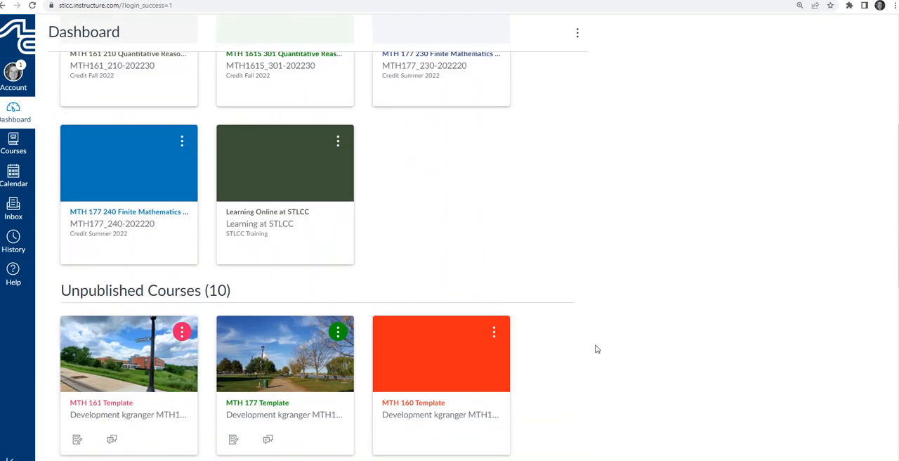
scroll(596, 348, down, 2)
click(269, 323)
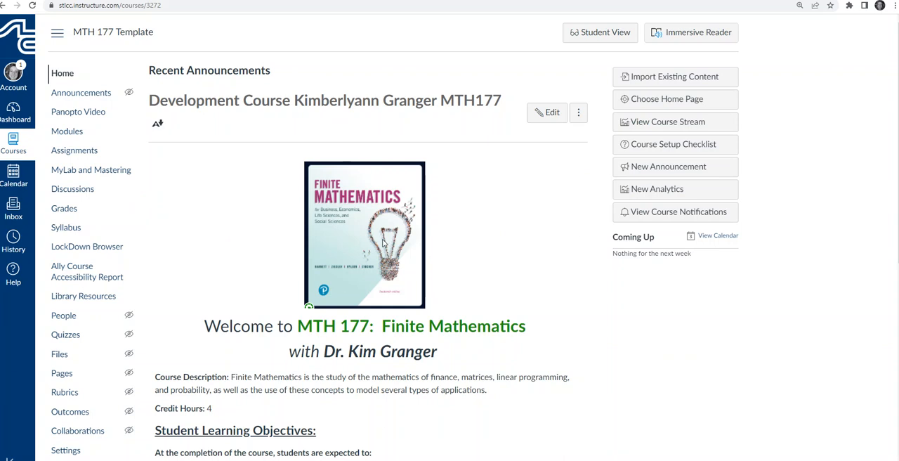
click(76, 134)
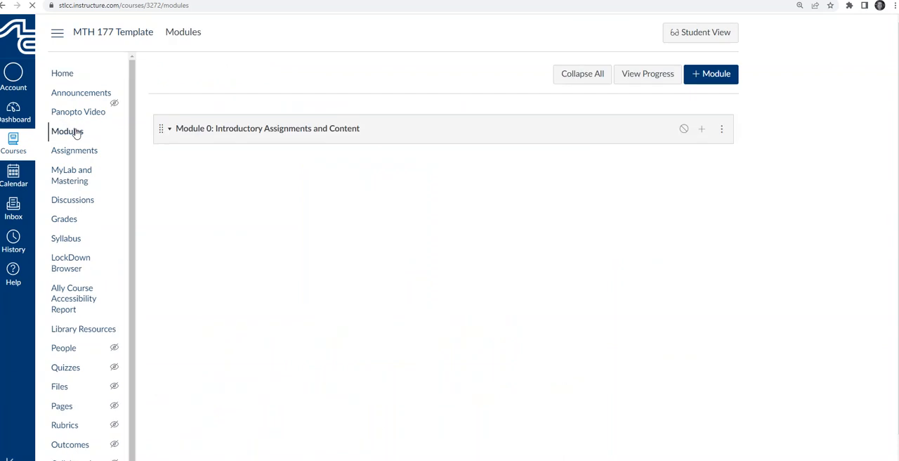
scroll(404, 217, down, 6)
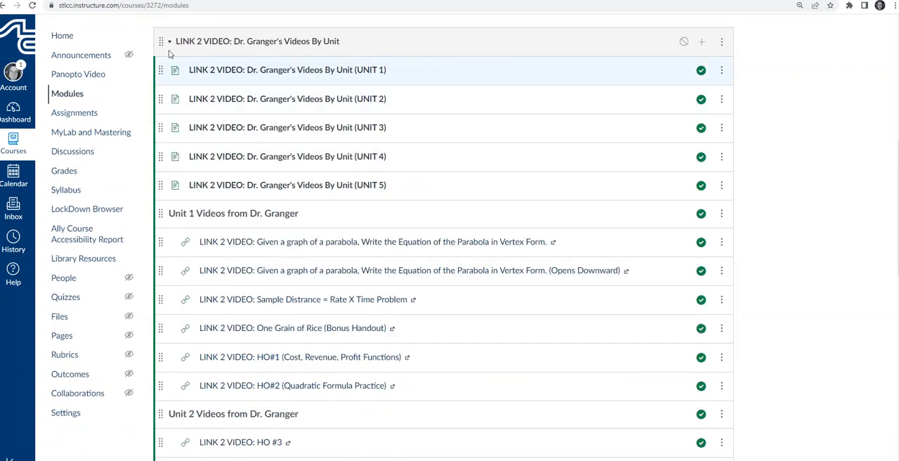
click(170, 43)
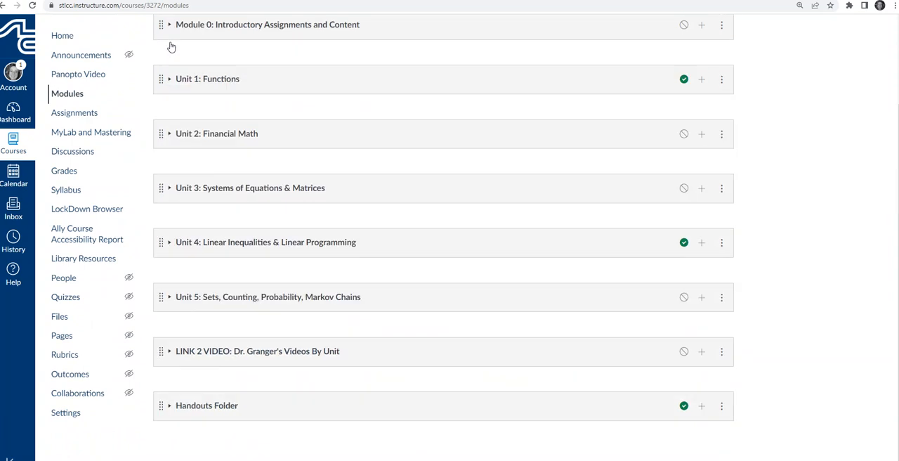
Add a new module named "Practice Module for Demo" to the course
scroll(351, 257, up, 2)
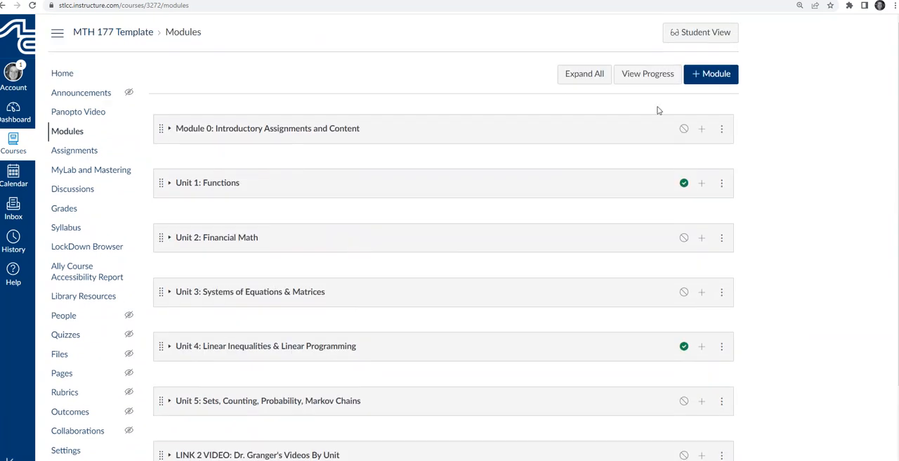
click(706, 77)
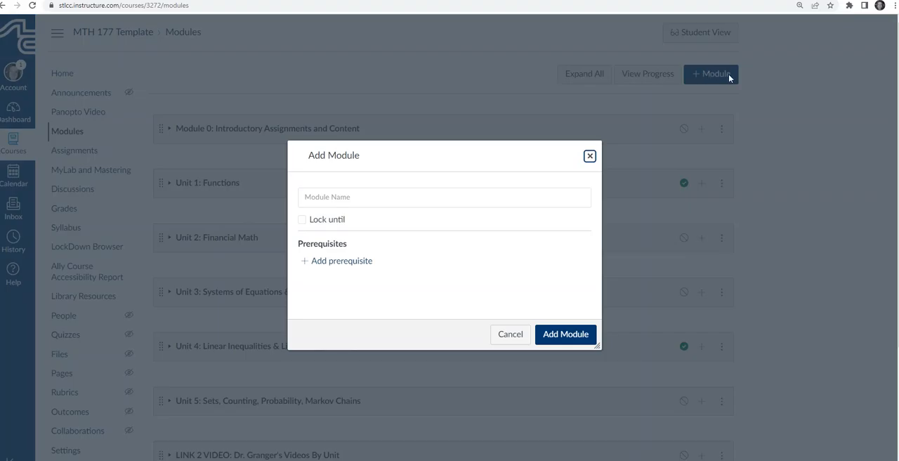
click(448, 200)
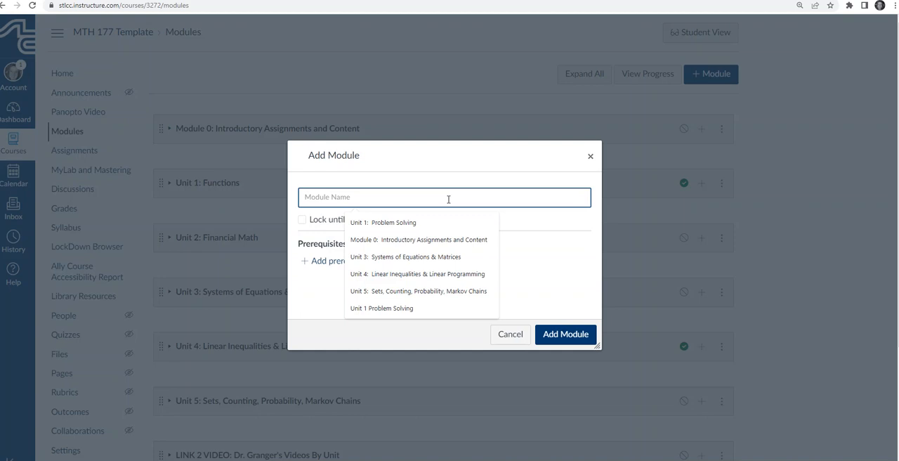
text(Practice )
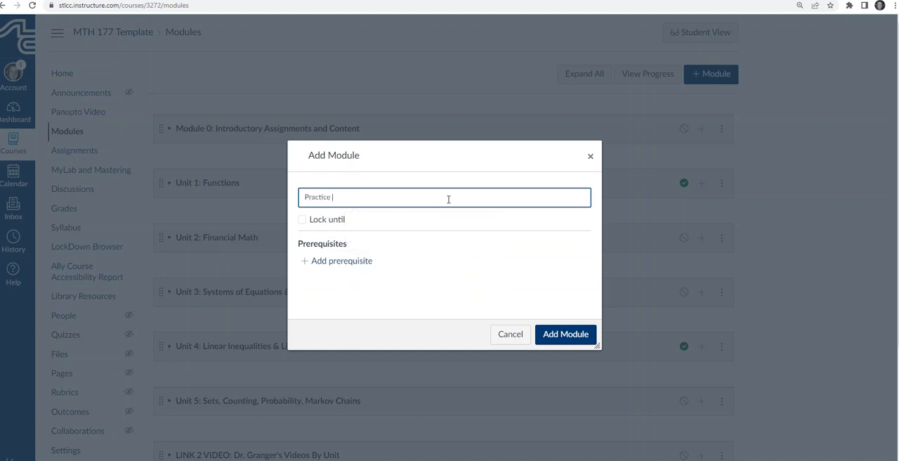
text(Module for Demo)
click(581, 340)
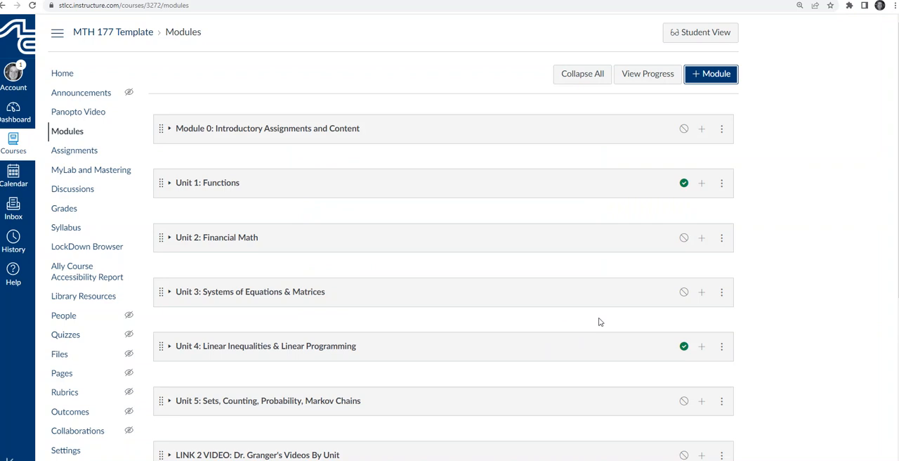
Add the Pearson MyLab and Mastering external tool as an item in Practice Module for Demo
scroll(496, 302, down, 3)
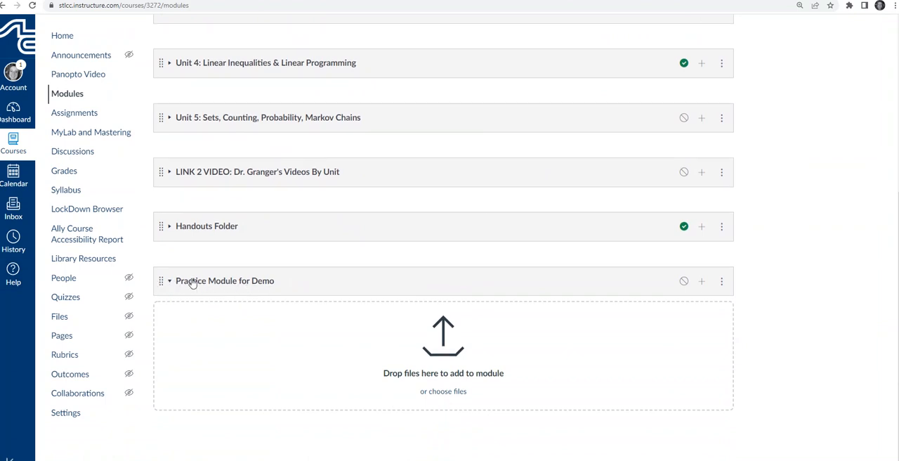
scroll(191, 282, up, 2)
scroll(244, 410, down, 2)
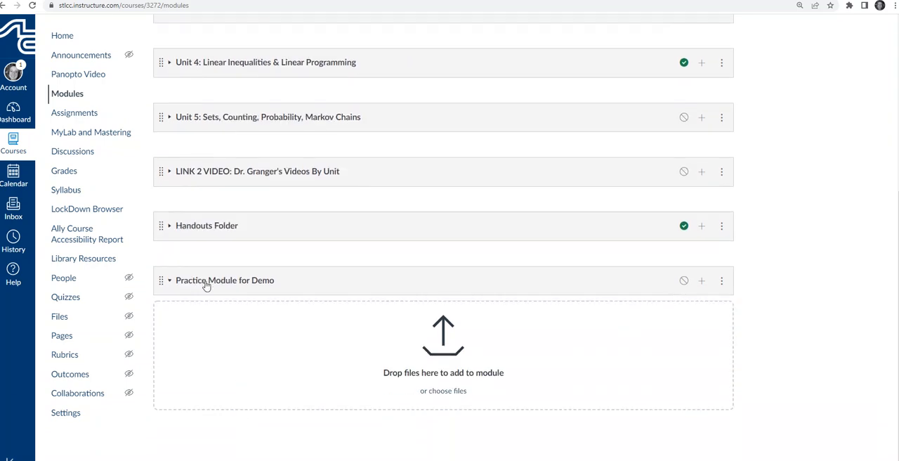
click(702, 281)
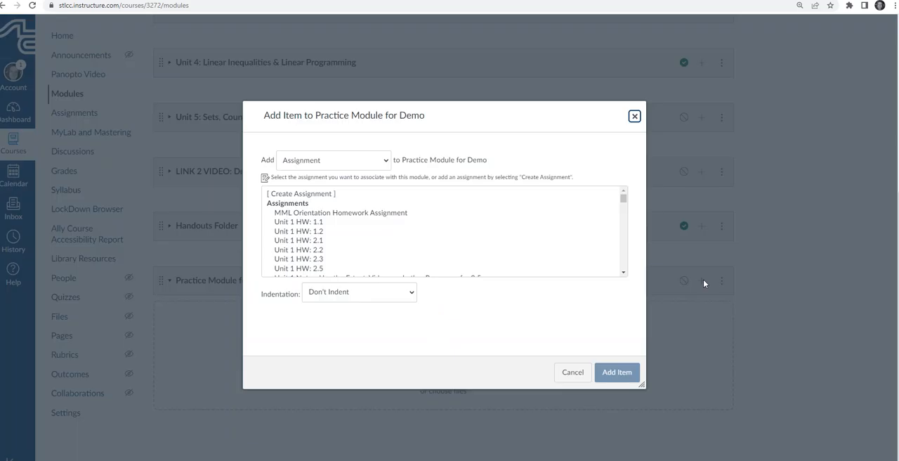
click(375, 161)
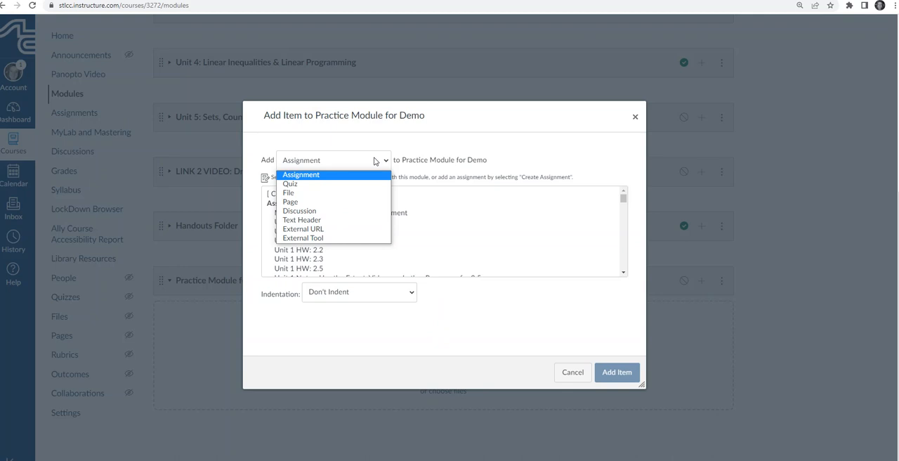
click(322, 239)
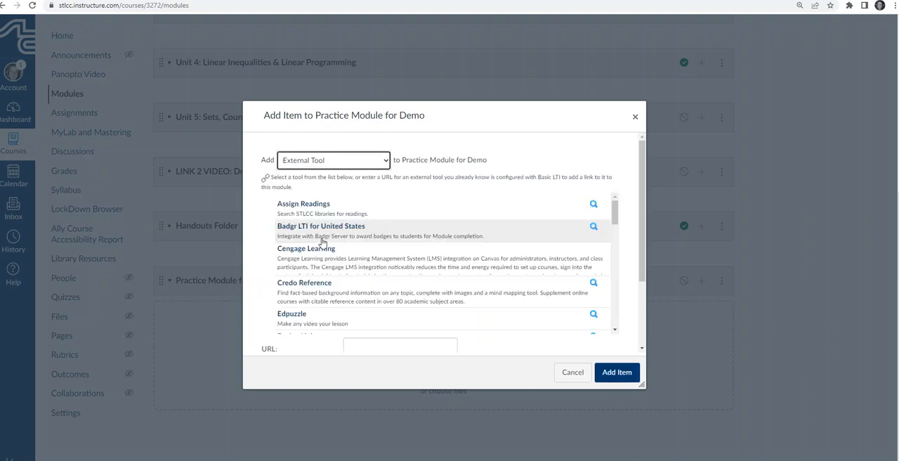
scroll(322, 241, down, 3)
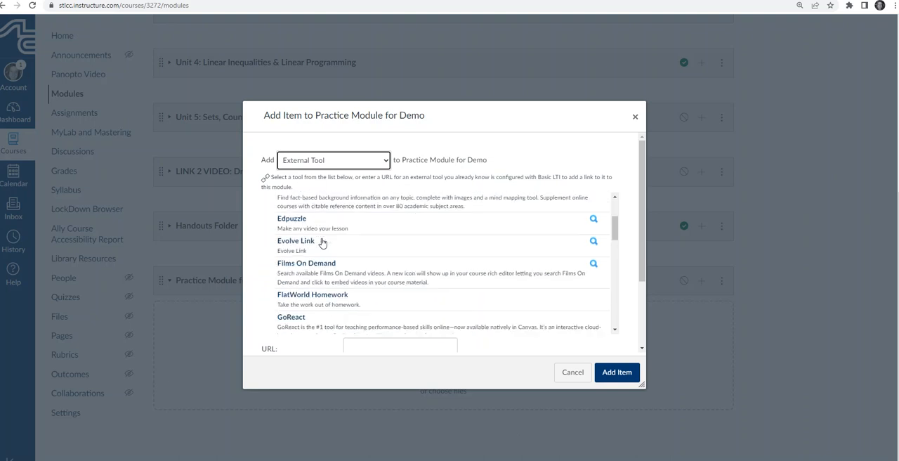
scroll(322, 242, down, 5)
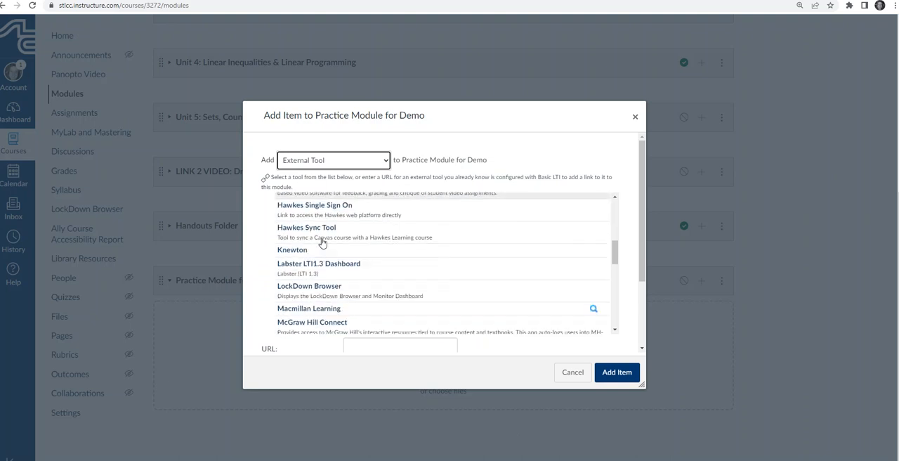
scroll(323, 242, down, 1)
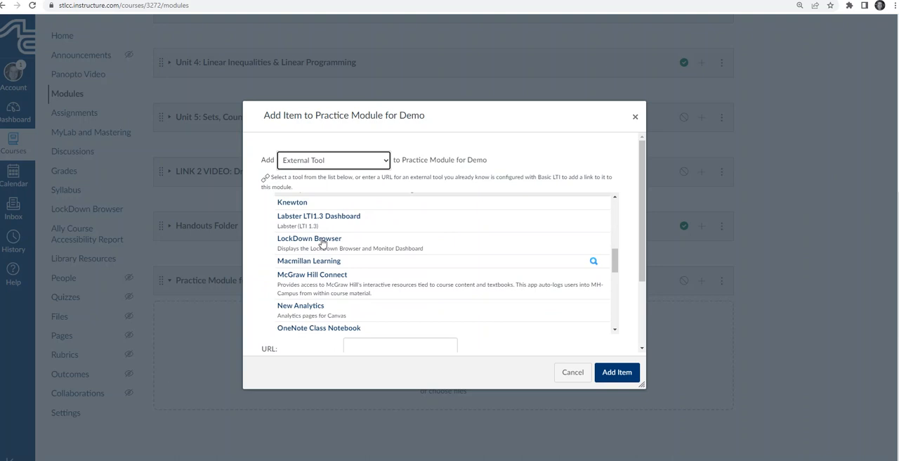
scroll(323, 242, down, 1)
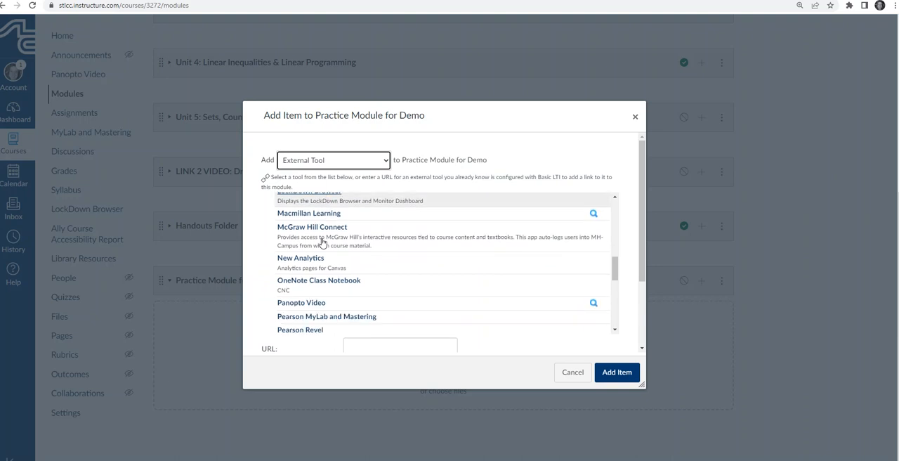
click(342, 317)
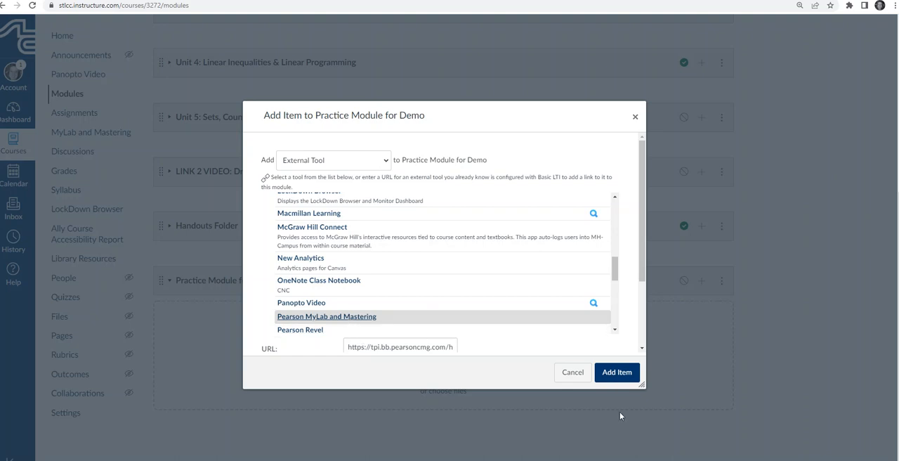
click(616, 372)
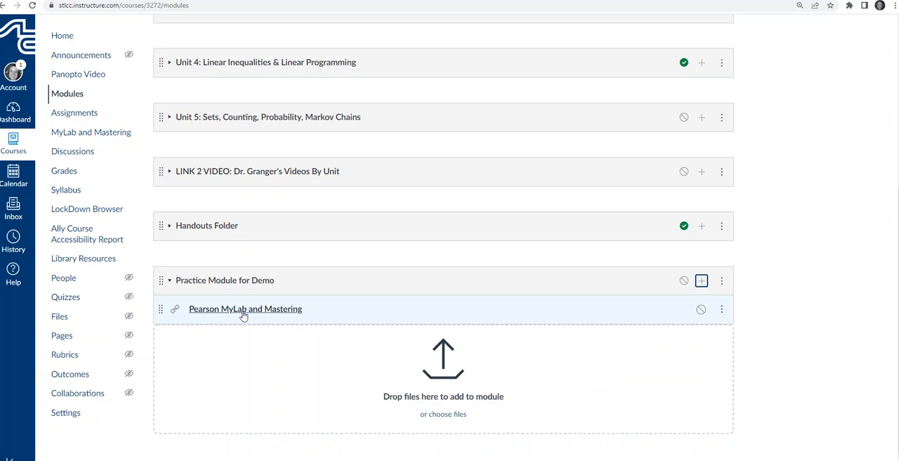
Add the existing assignment Unit 1 HW: 1.1 to Practice Module for Demo with indentation set to Don't Indent
click(702, 282)
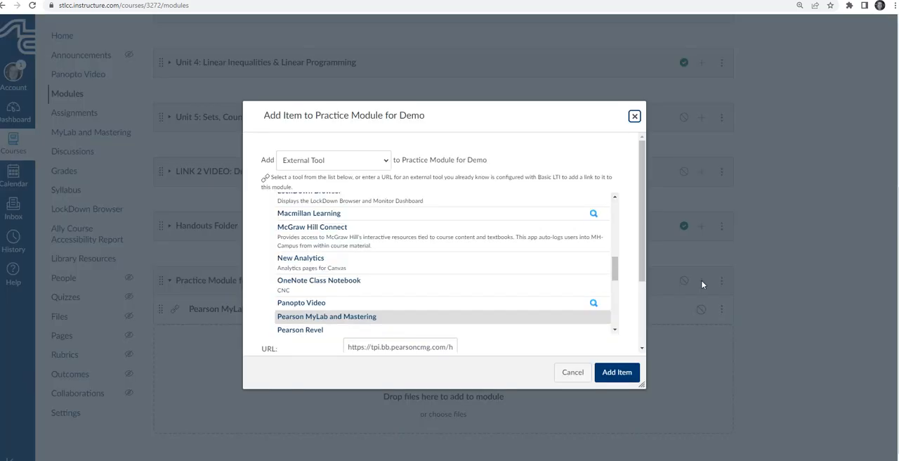
click(383, 161)
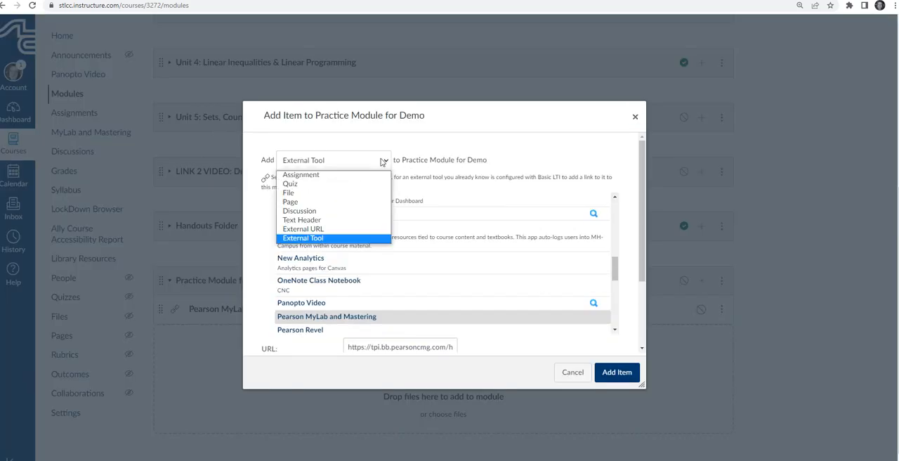
click(329, 175)
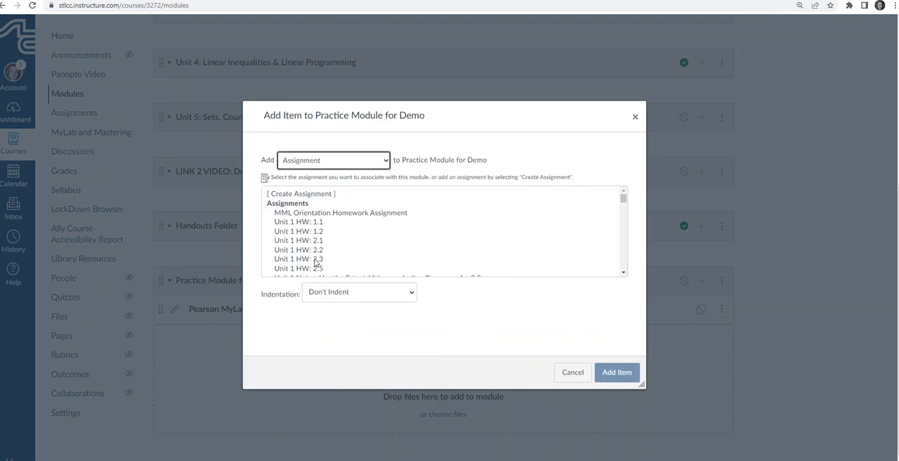
click(308, 216)
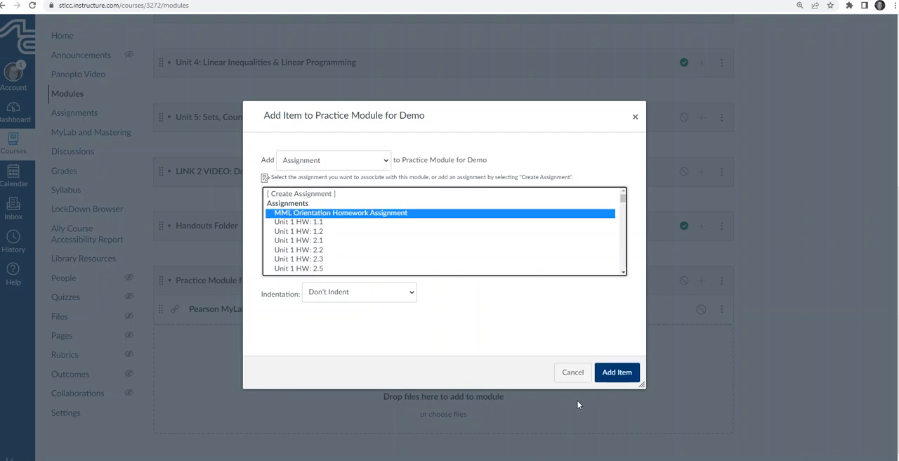
click(314, 223)
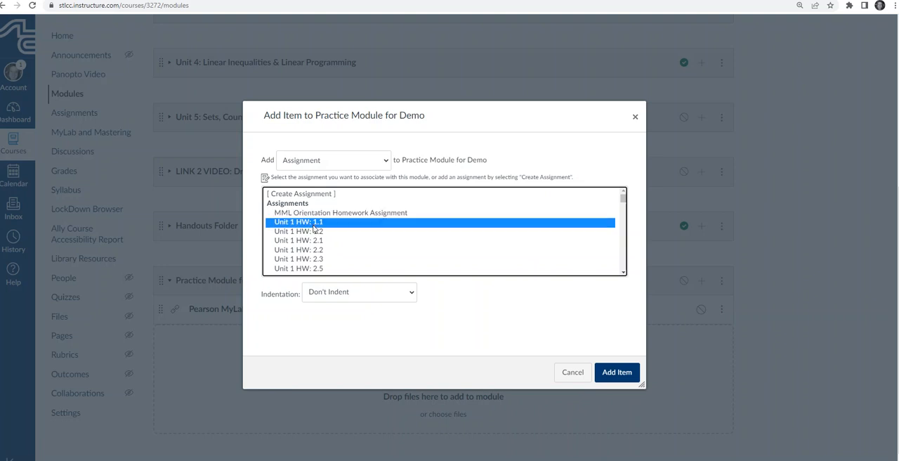
click(371, 297)
click(355, 326)
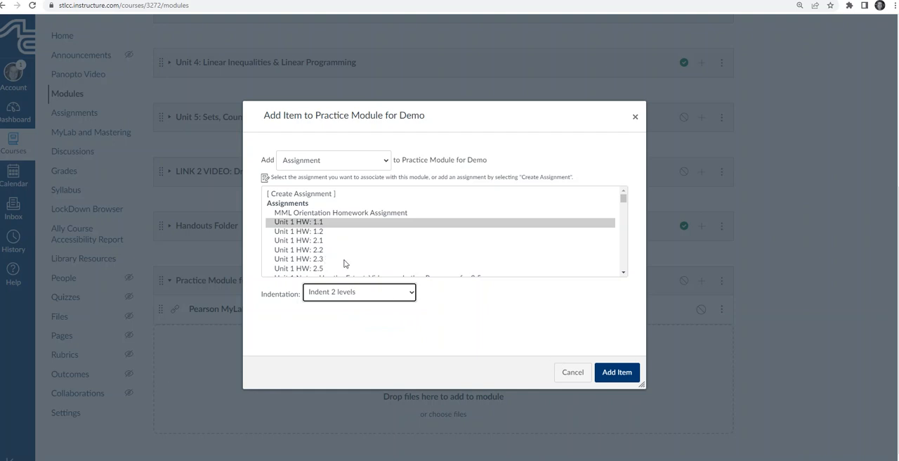
click(357, 291)
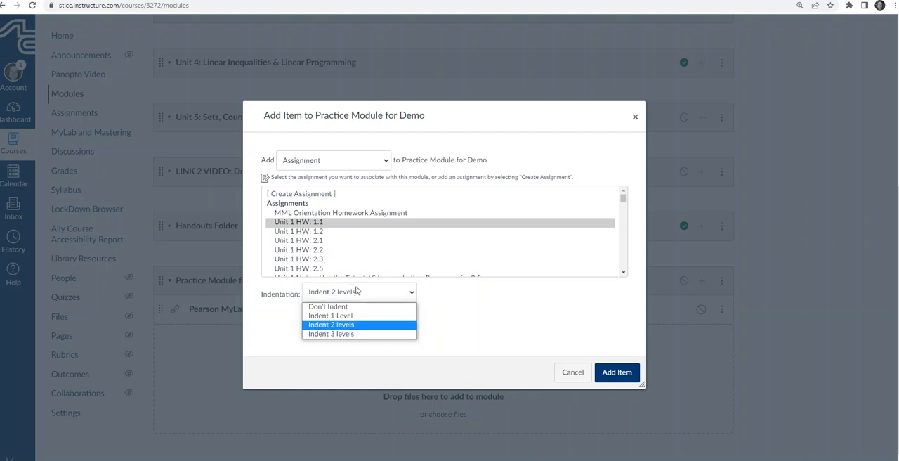
click(345, 316)
click(346, 298)
click(344, 309)
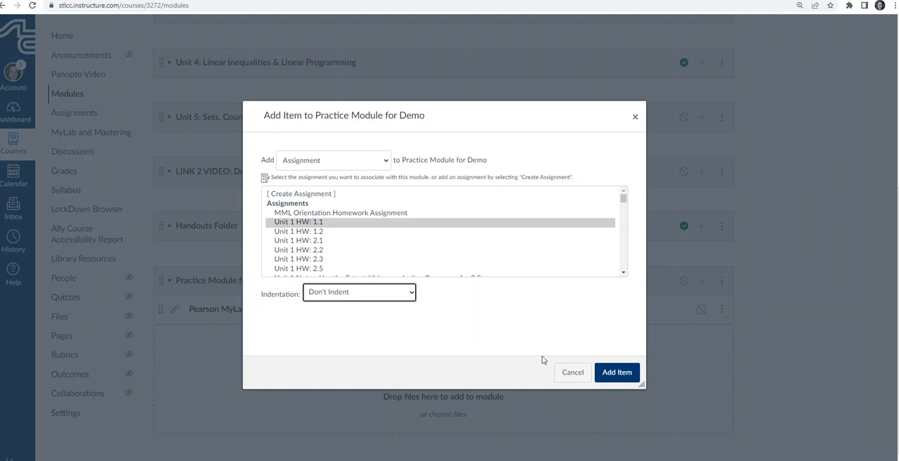
click(617, 372)
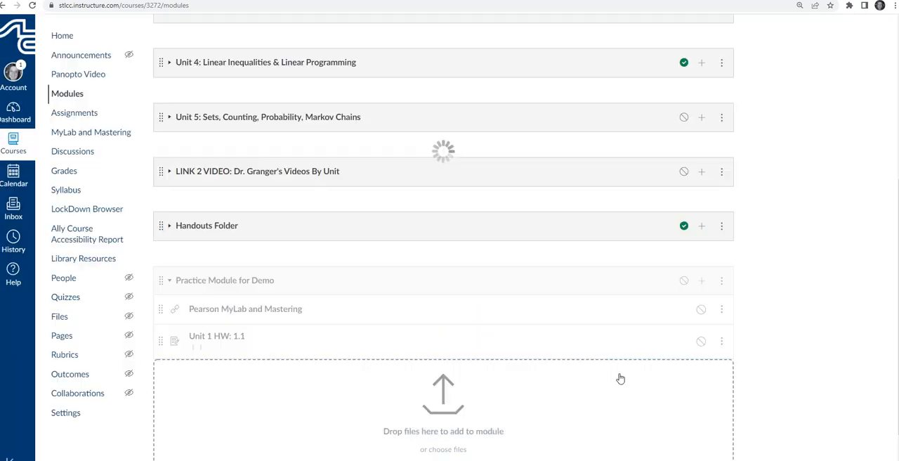
Add the existing assignment Unit 1 HW: 1.2 to Practice Module for Demo with indentation set to Indent 1 Level
click(701, 281)
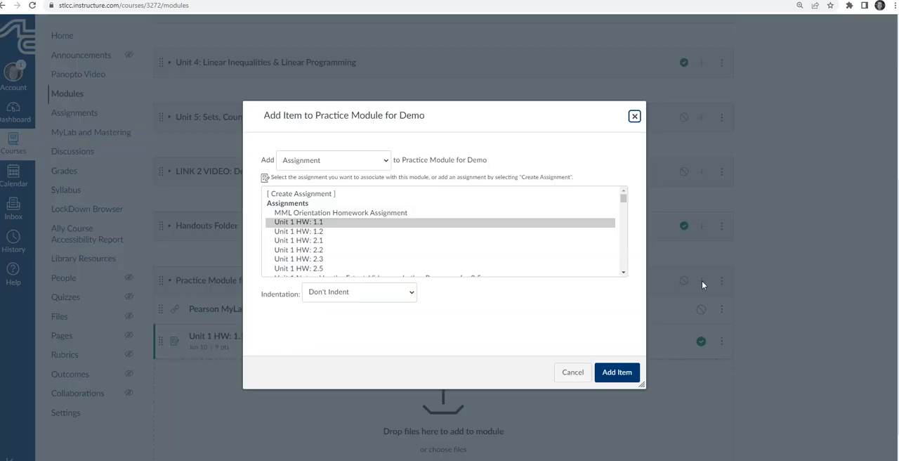
click(304, 235)
click(366, 297)
click(369, 315)
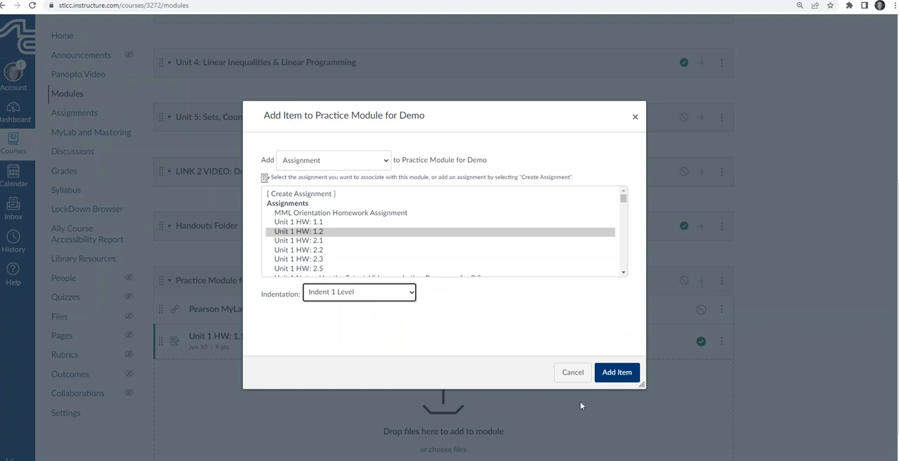
click(611, 372)
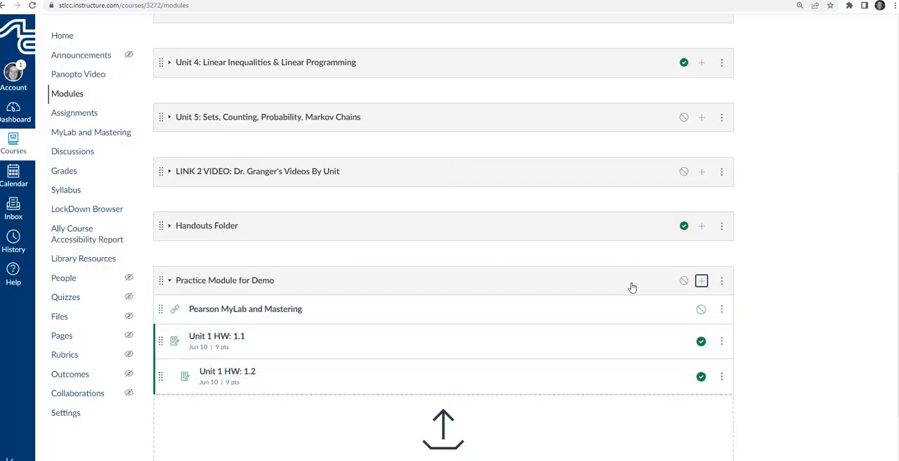
Add the existing assignment Unit 1 HW: 2.1 to Practice Module for Demo with indentation set to Indent 2 levels
click(702, 281)
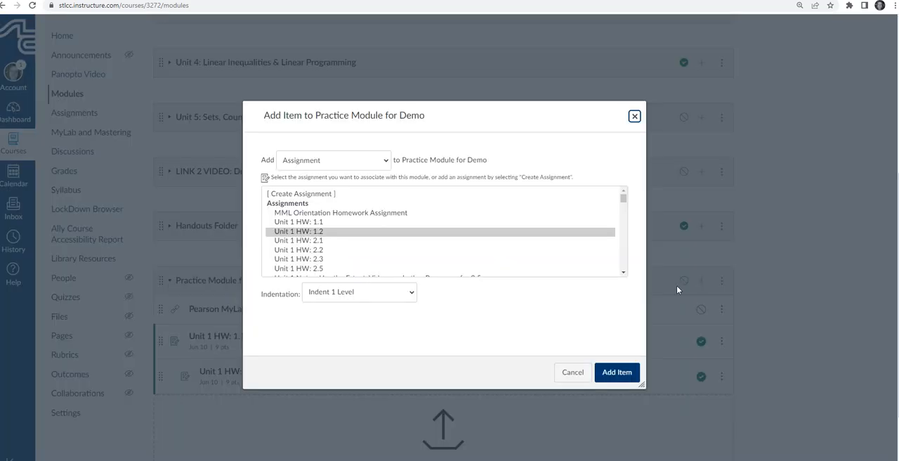
click(318, 241)
click(351, 296)
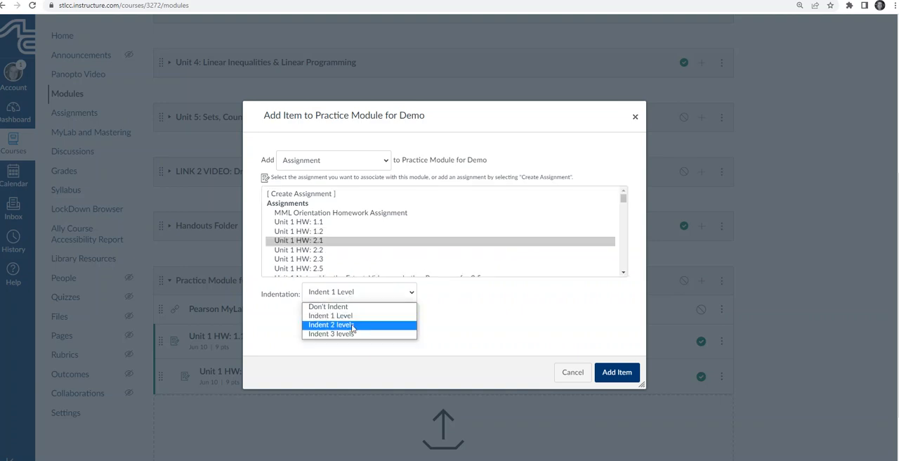
click(330, 325)
click(622, 371)
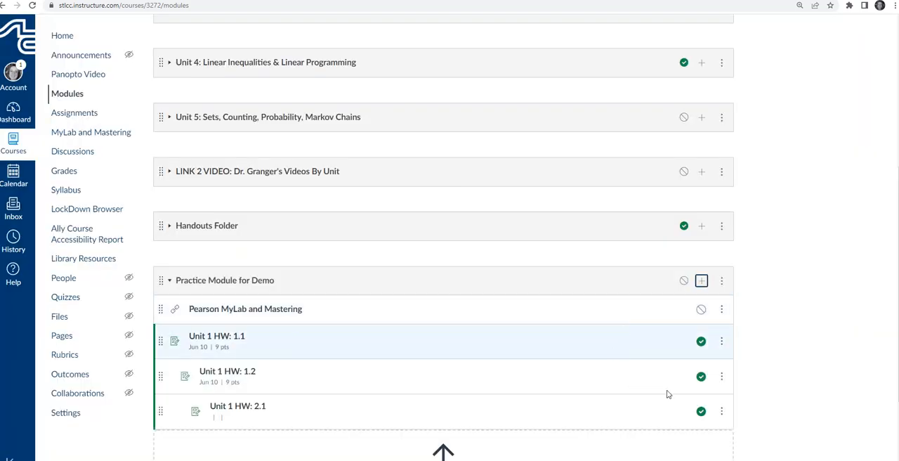
Add the existing assignment Unit 1 HW: 2.2 to Practice Module for Demo with indentation set to Indent 3 levels
click(701, 281)
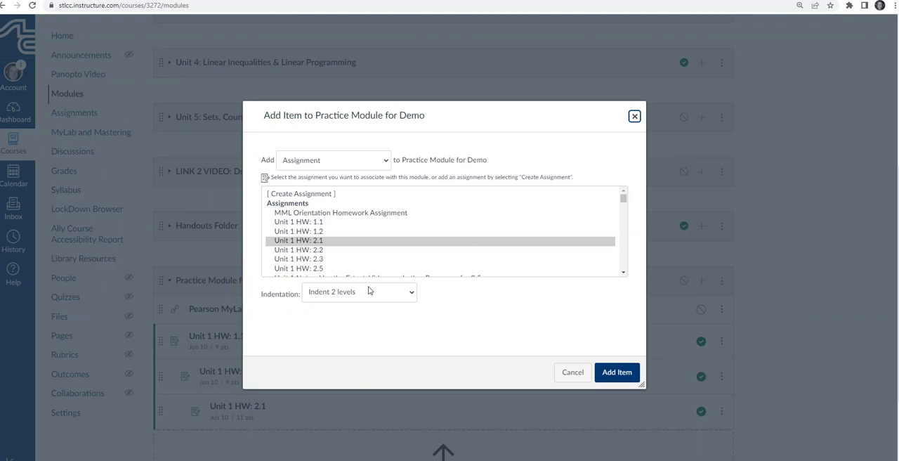
click(323, 251)
click(354, 295)
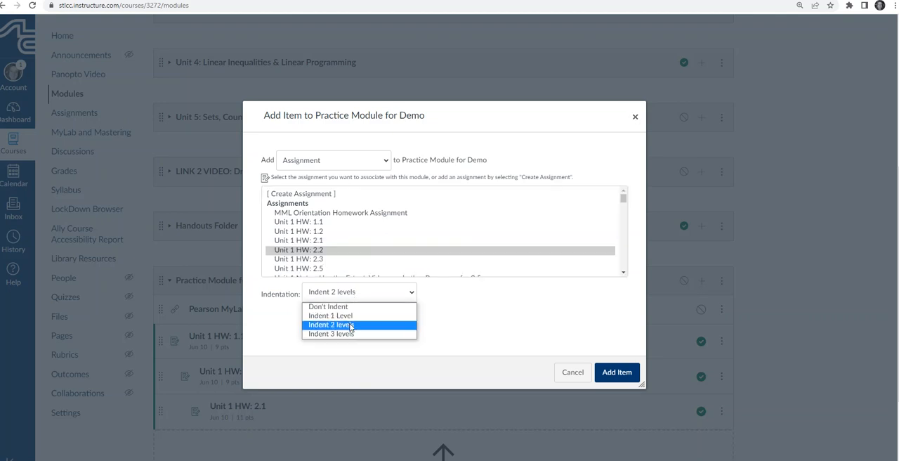
click(347, 334)
click(628, 373)
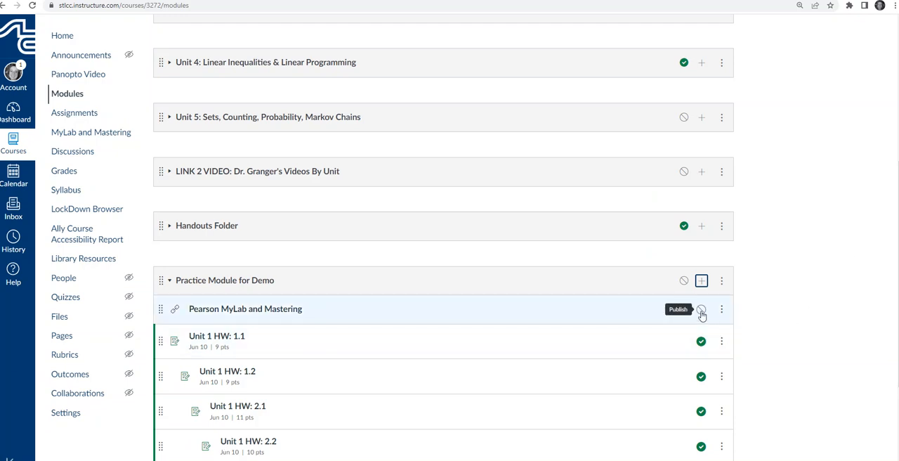
Publish the Pearson MyLab and Mastering item and the whole Practice Module for Demo
click(701, 310)
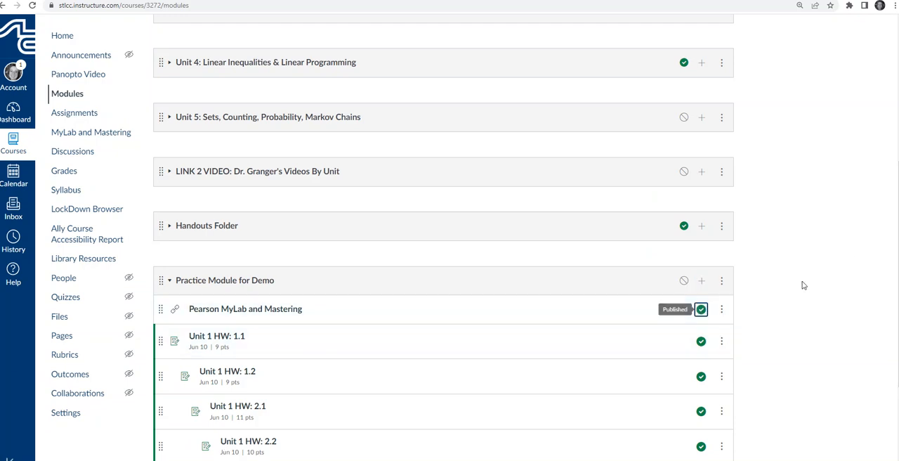
click(680, 281)
scroll(883, 277, down, 2)
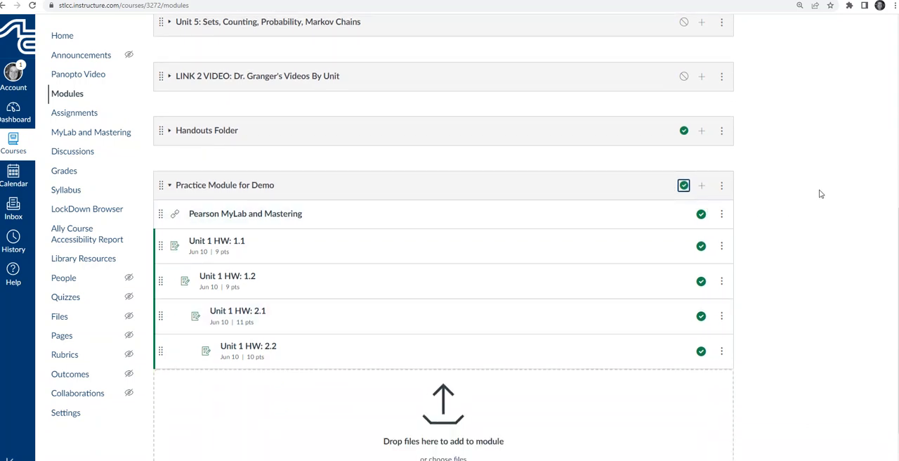
Enter Student View, collapse the modules above Practice Module for Demo and review the items it shows to students
scroll(835, 200, up, 5)
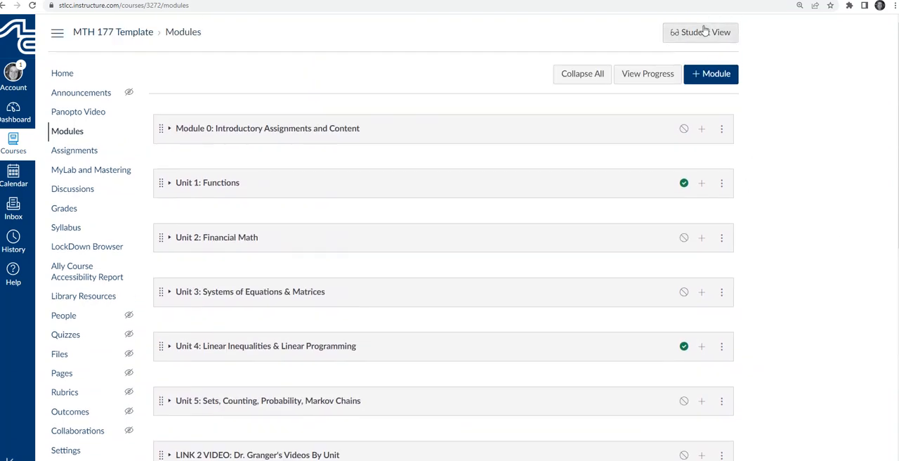
click(707, 32)
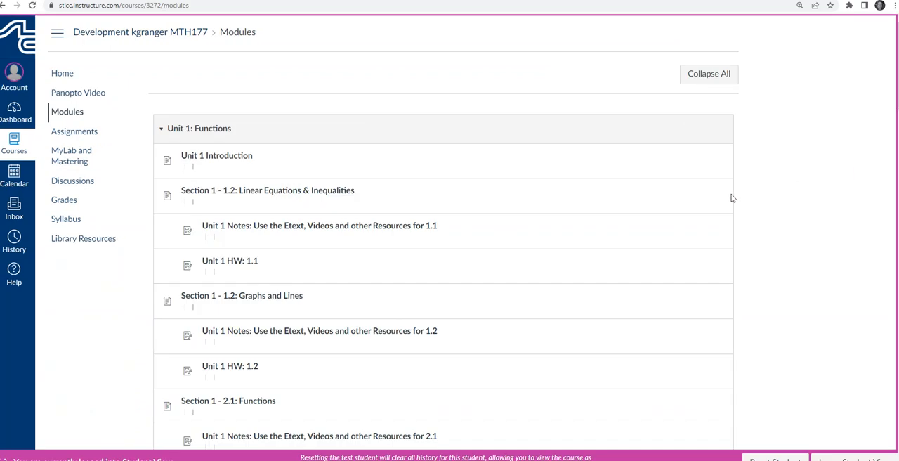
click(161, 133)
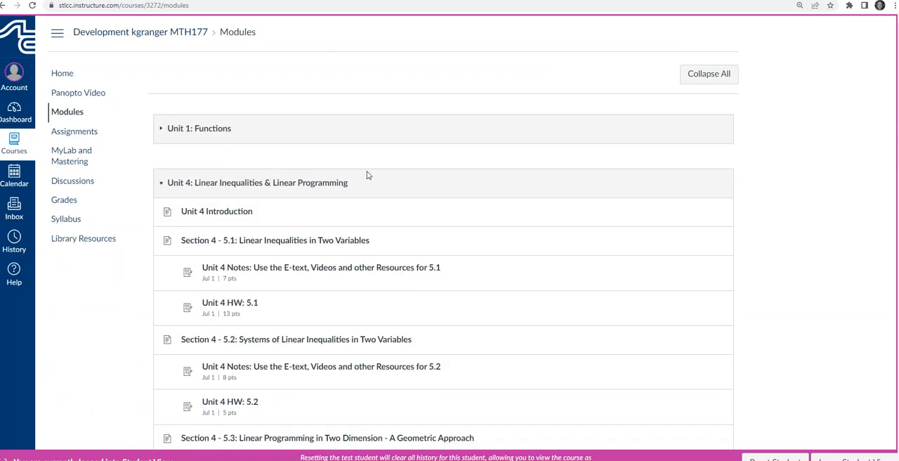
click(162, 184)
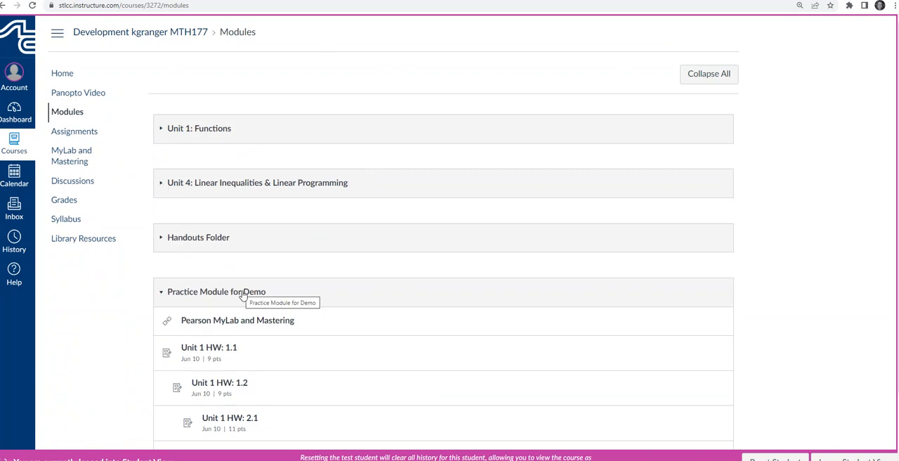
scroll(243, 293, down, 2)
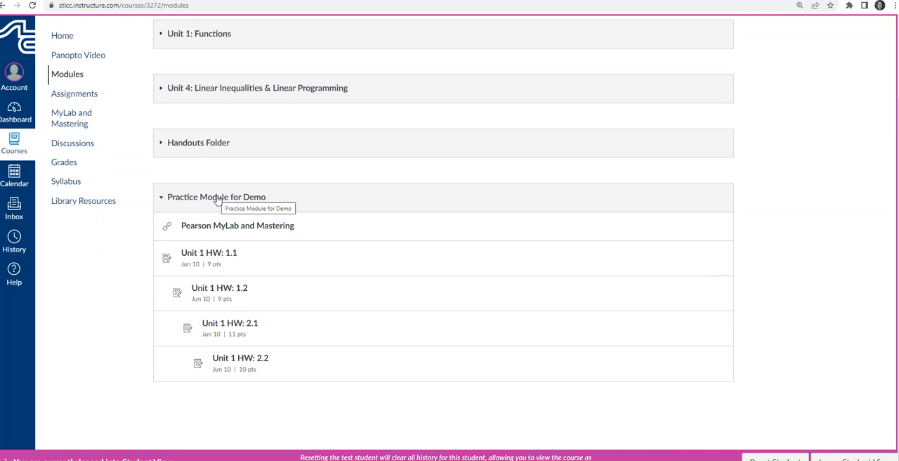
scroll(218, 200, up, 2)
Load Pearson MyLab and Mastering from the practice module in a new window and open its MyLab course home
click(191, 298)
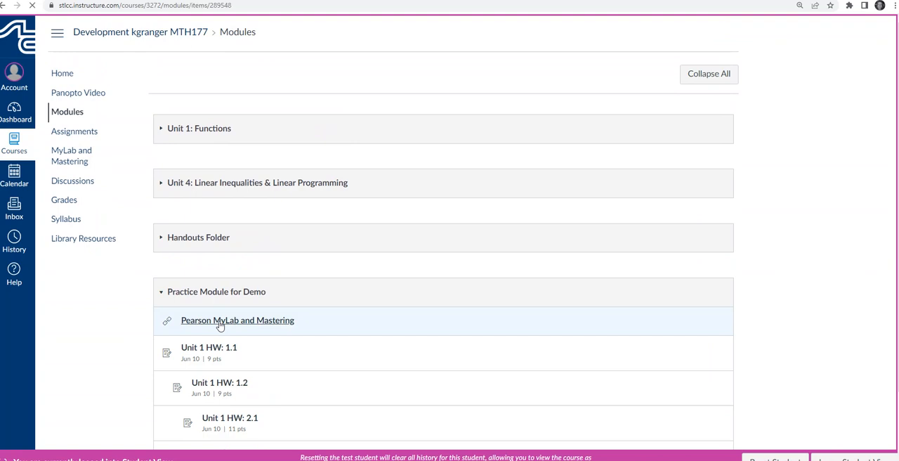
click(220, 322)
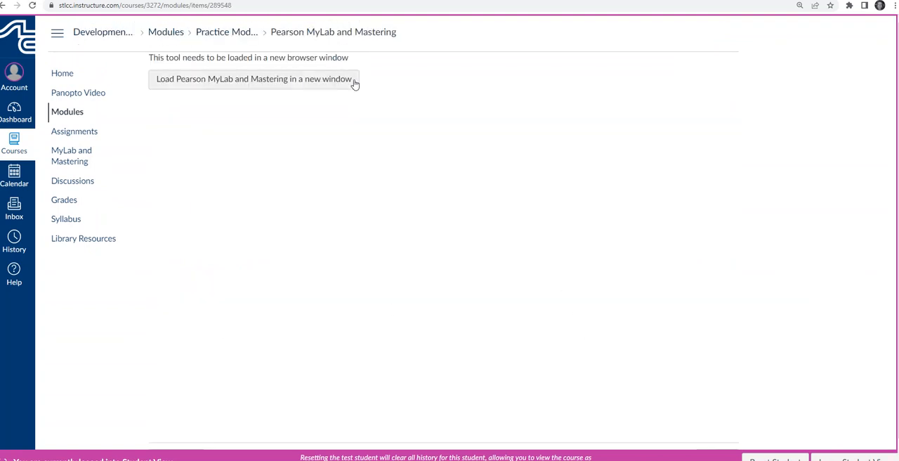
click(250, 86)
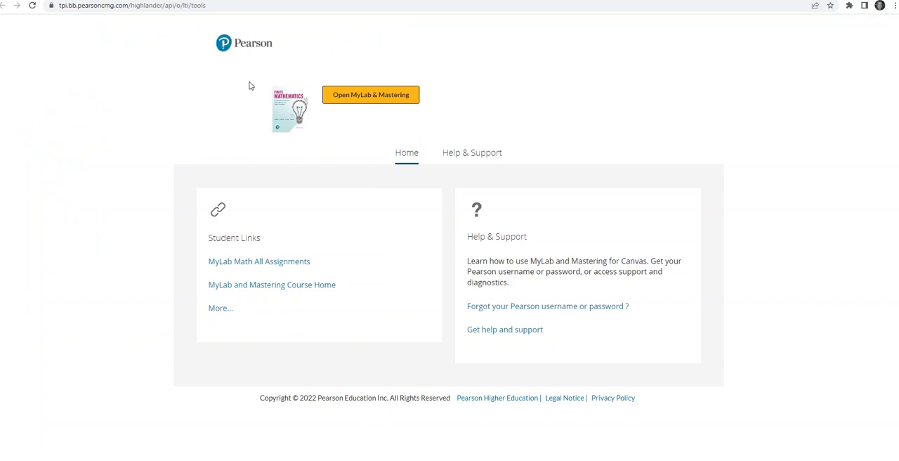
click(235, 287)
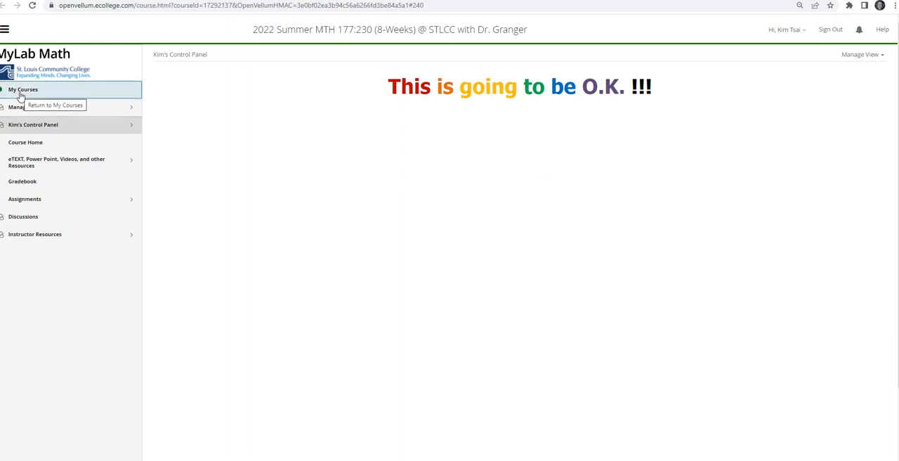
click(31, 143)
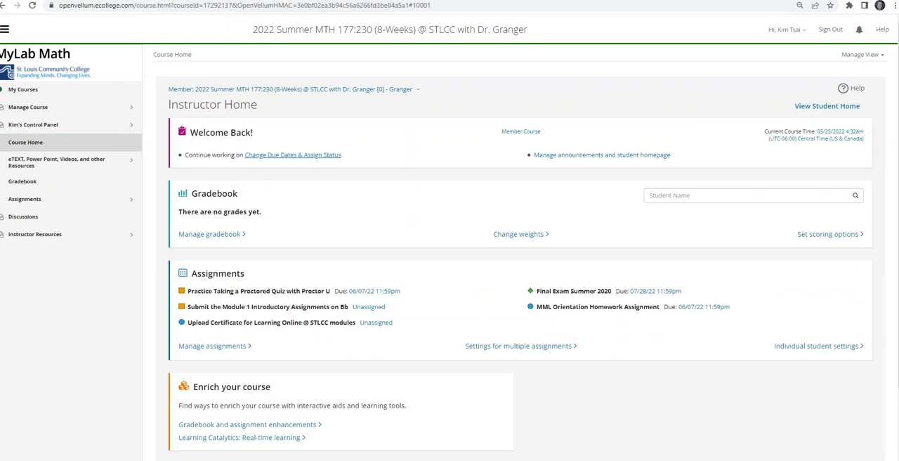
Switch back to Canvas and reopen the course modules in Student View
click(158, 0)
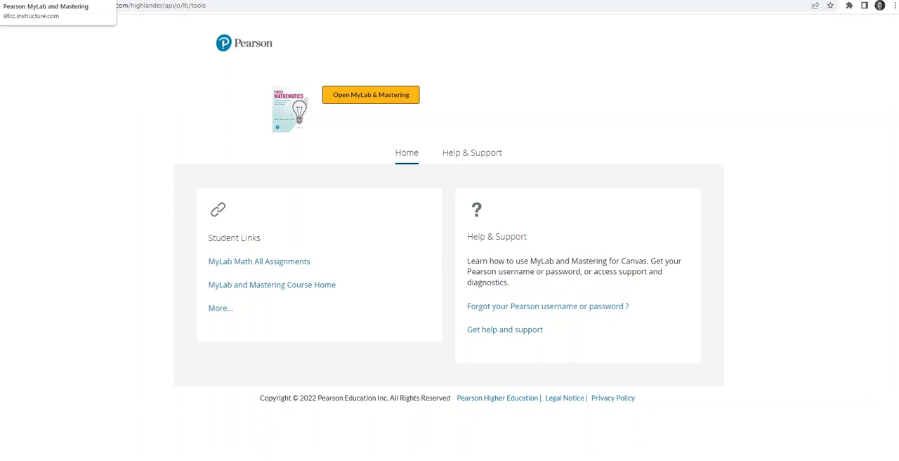
click(42, 1)
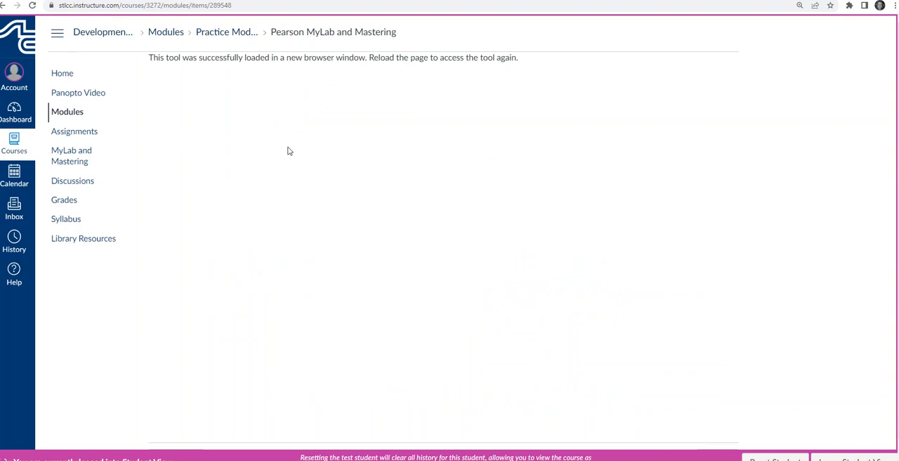
click(66, 114)
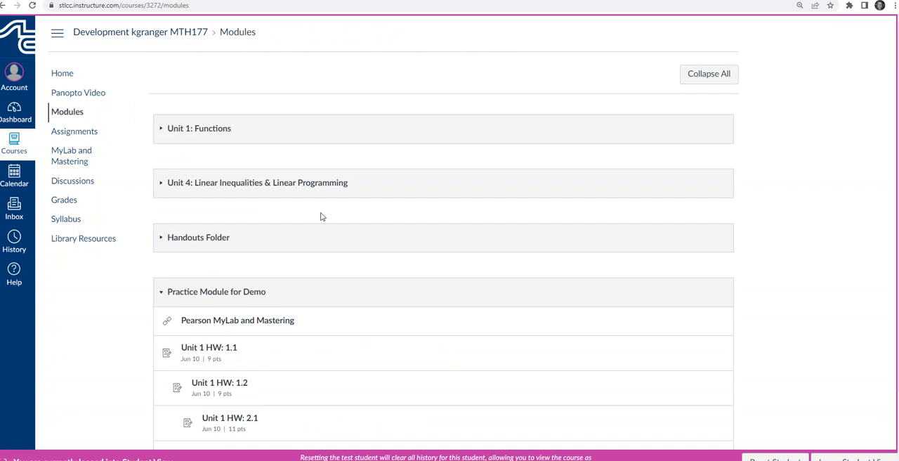
View the Unit 1 HW: 1.1 assignment as a student and check the module item before it
scroll(323, 217, down, 2)
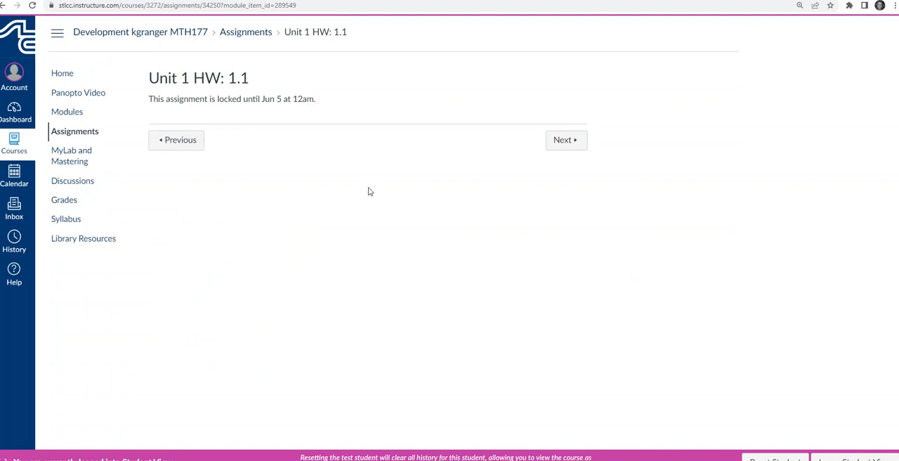
click(188, 143)
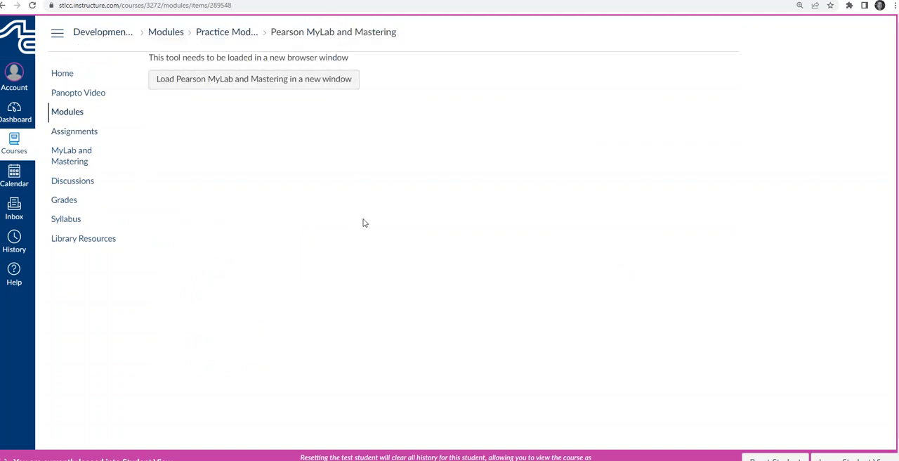
scroll(843, 387, down, 1)
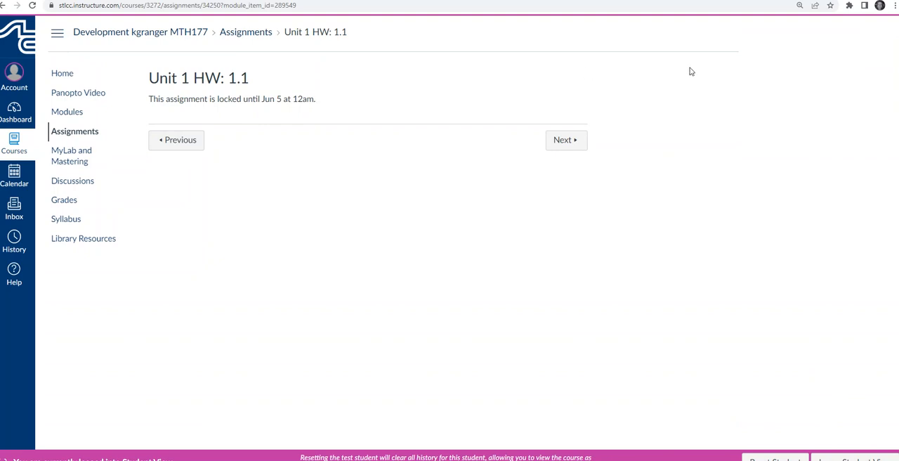
Leave Student View, inspect the Unit 1 HW: 1.1 assignment page as the instructor and return to the course modules
click(852, 457)
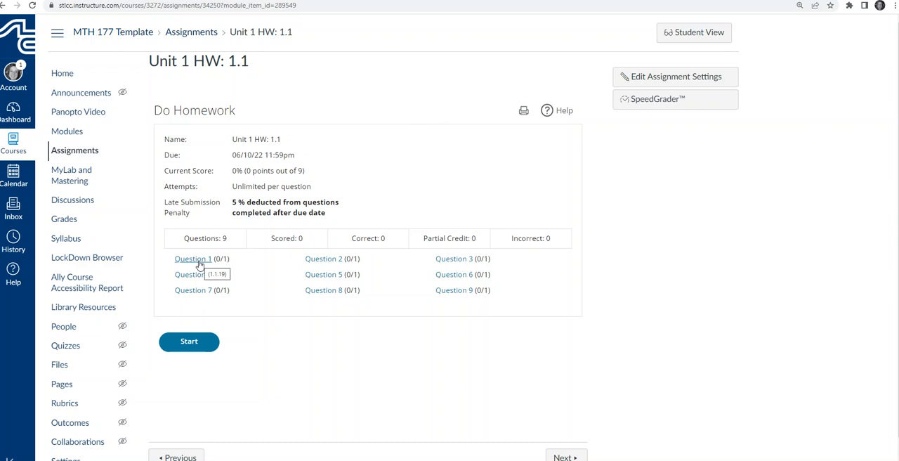
scroll(567, 324, down, 1)
click(566, 425)
click(74, 137)
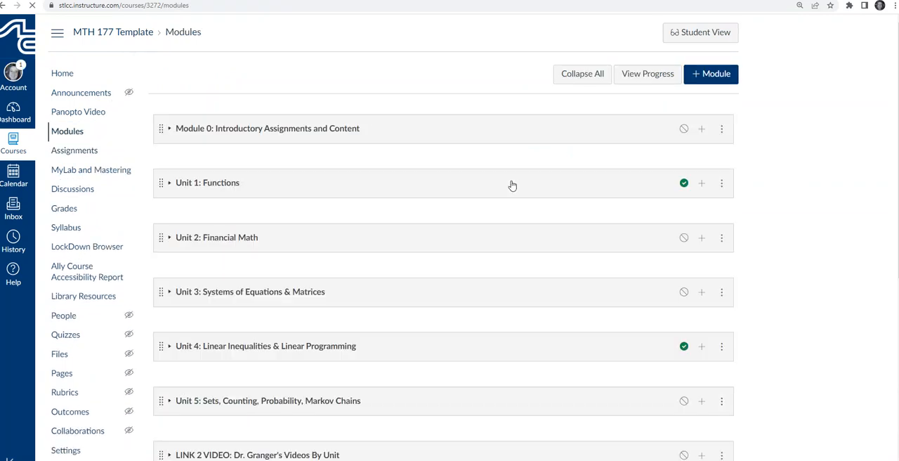
Add the existing quiz Honesty Statement for Quiz #1 to the Practice Module for Demo without indentation
scroll(512, 187, down, 5)
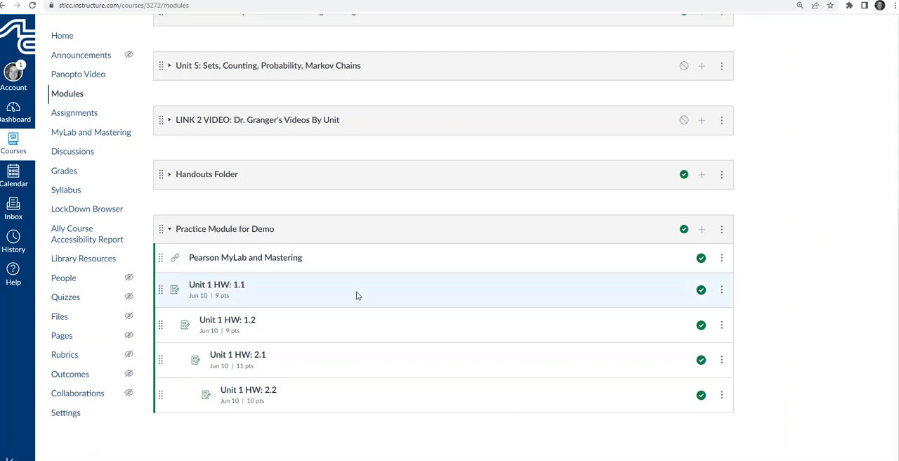
click(701, 230)
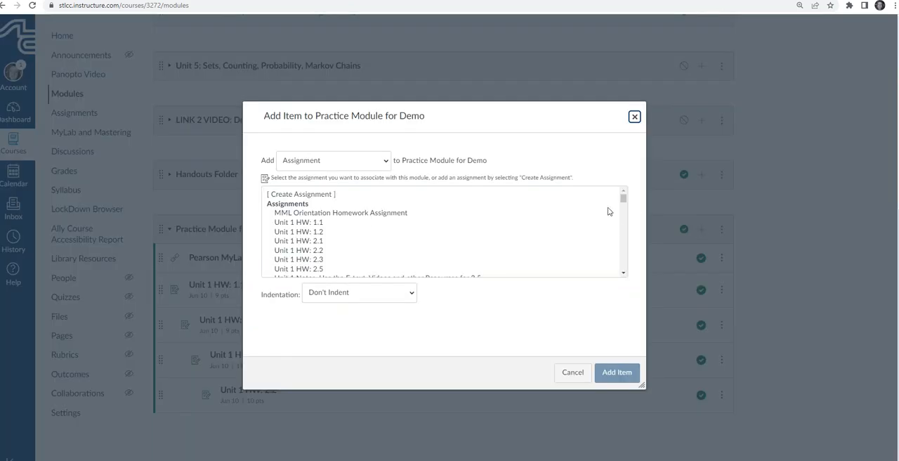
click(386, 162)
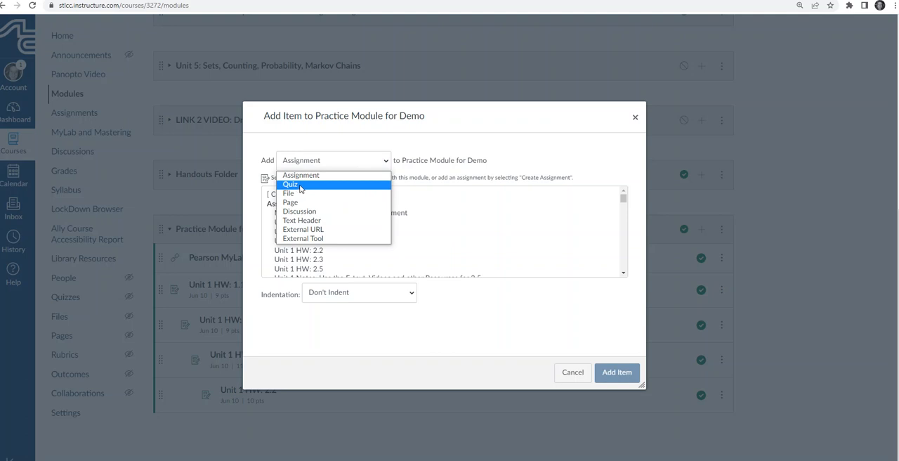
click(301, 184)
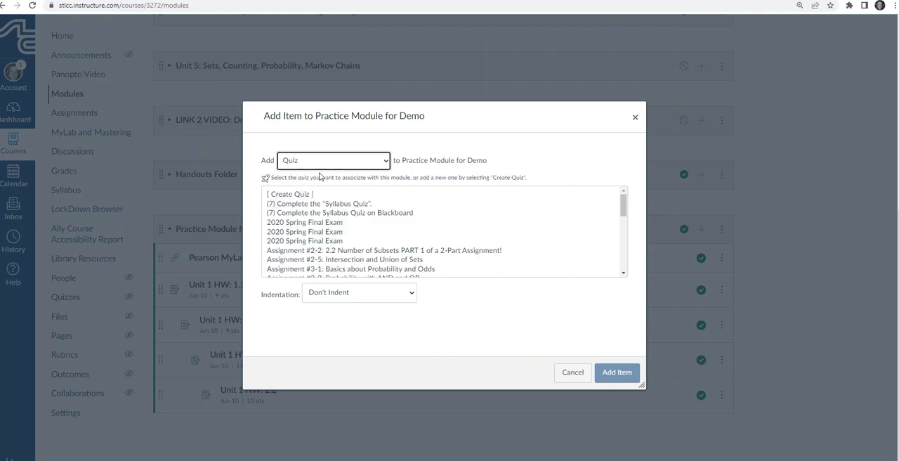
scroll(328, 239, down, 5)
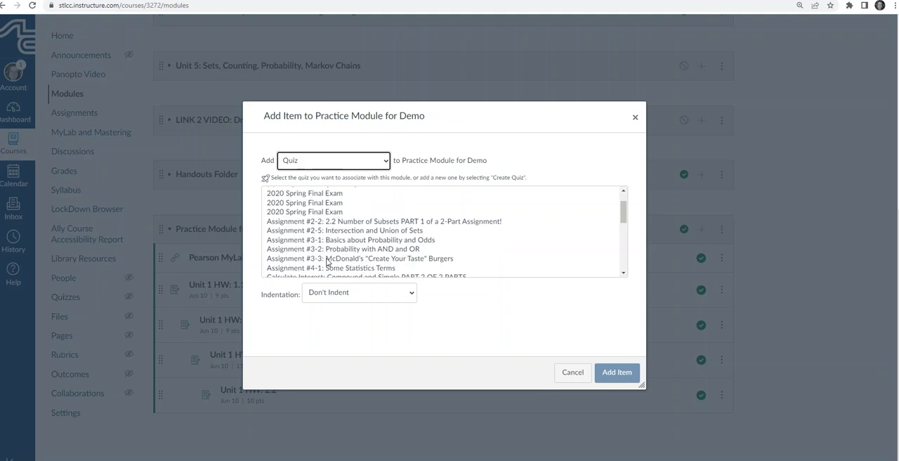
scroll(327, 246, down, 2)
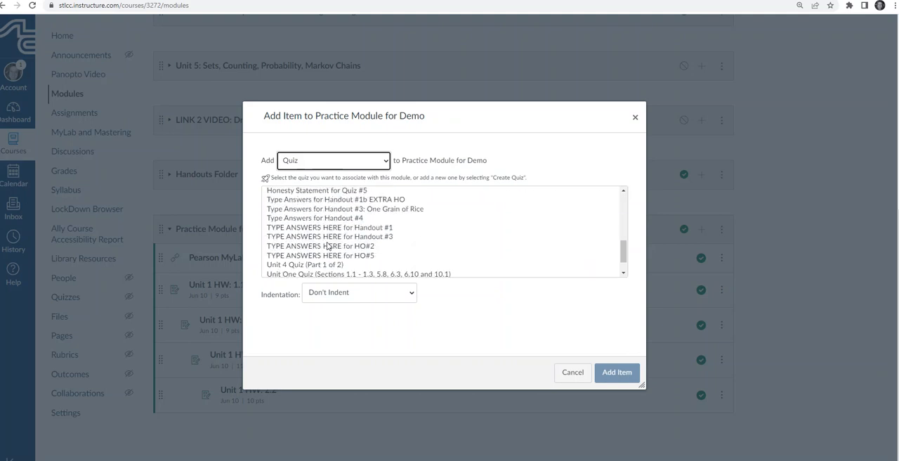
scroll(328, 246, up, 1)
click(306, 202)
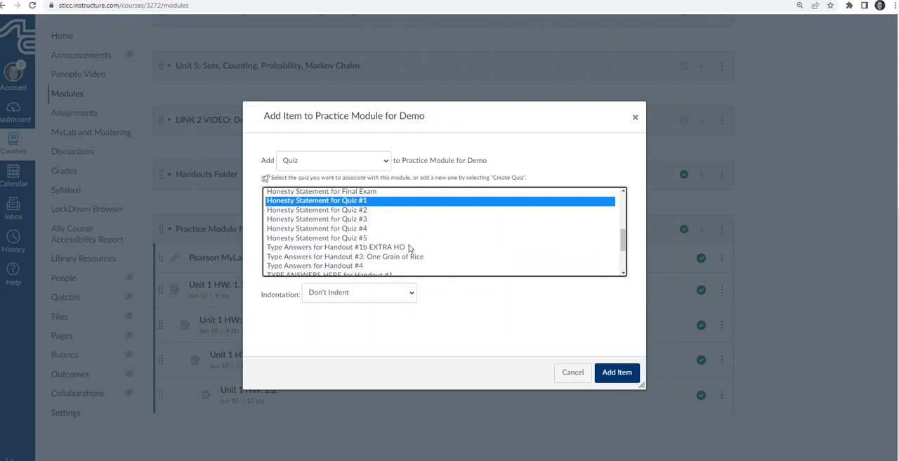
scroll(409, 249, up, 5)
scroll(408, 250, up, 2)
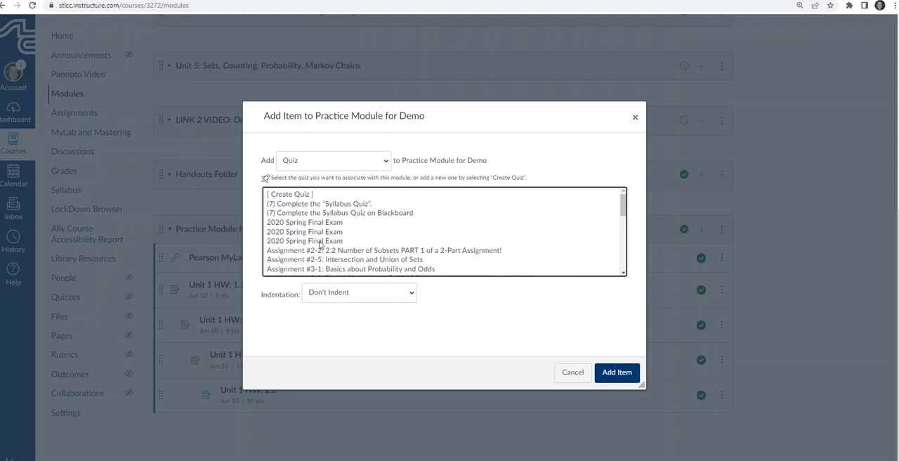
scroll(404, 232, down, 3)
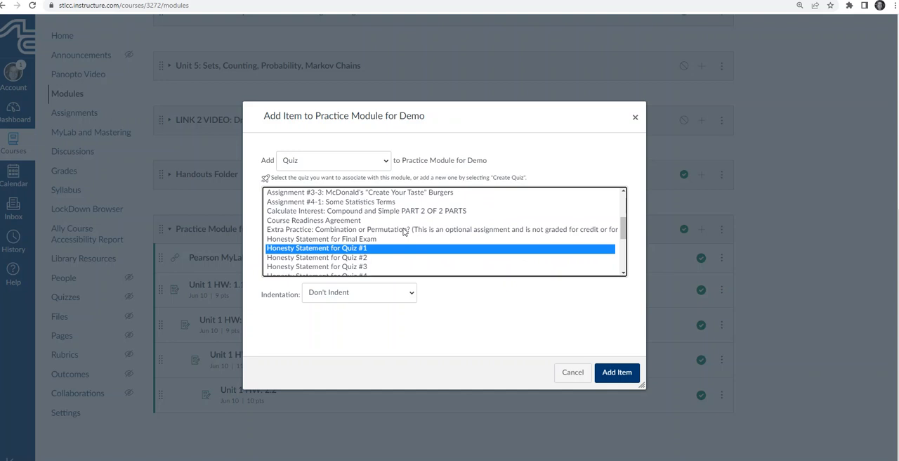
click(615, 374)
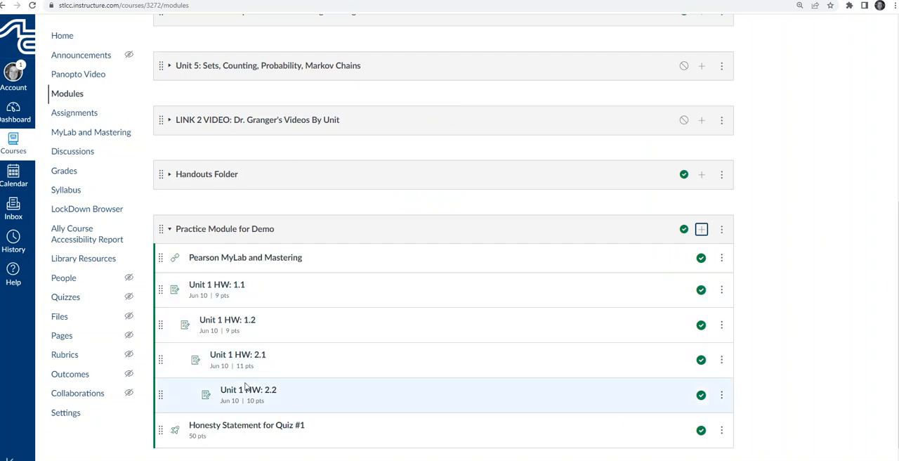
Open Honesty Statement for Quiz #1 from the practice module, preview the quiz and look through its questions down to the submission area
click(232, 427)
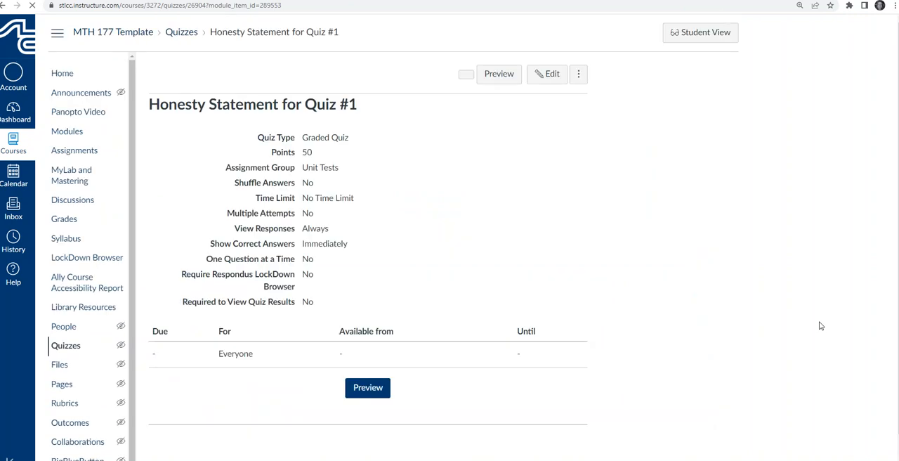
scroll(426, 349, down, 1)
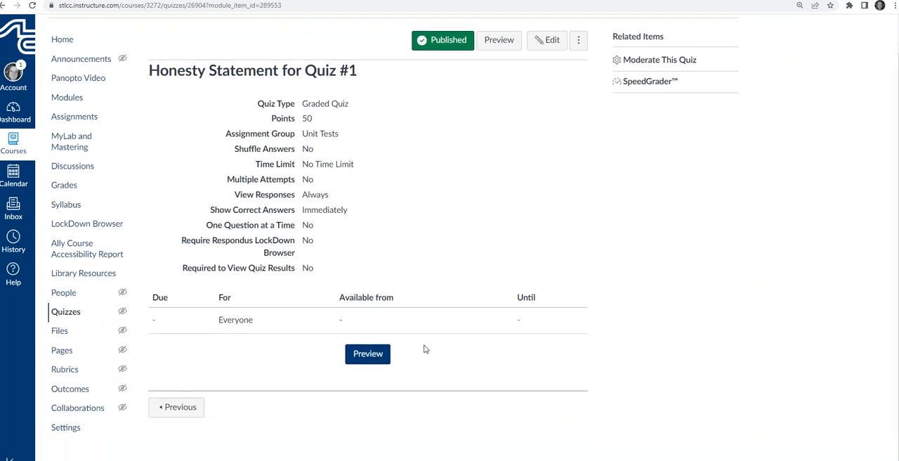
click(361, 359)
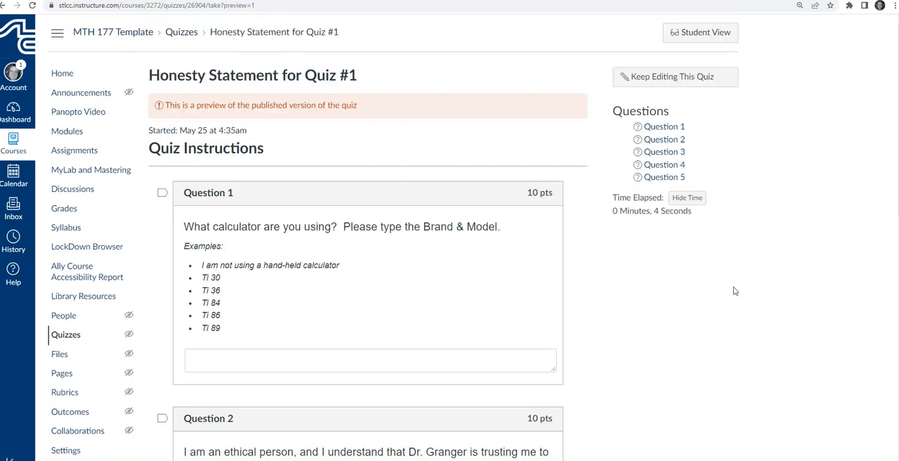
scroll(374, 282, down, 1)
scroll(374, 282, down, 4)
scroll(380, 280, down, 3)
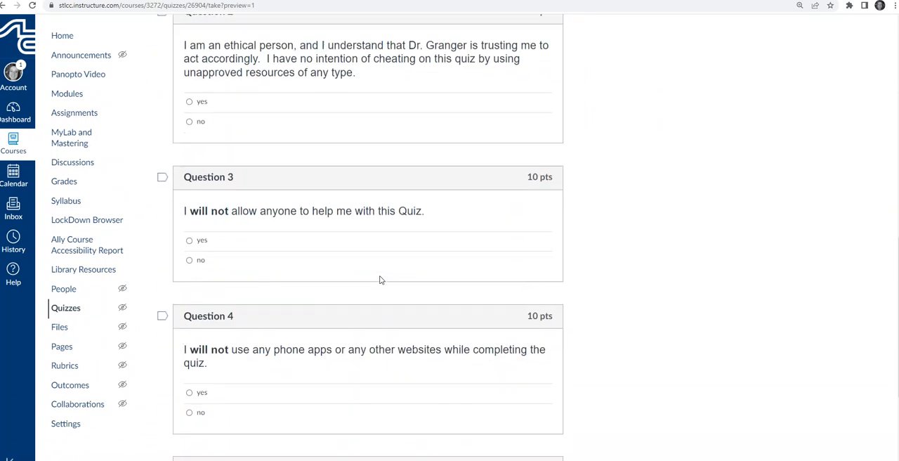
scroll(896, 255, down, 2)
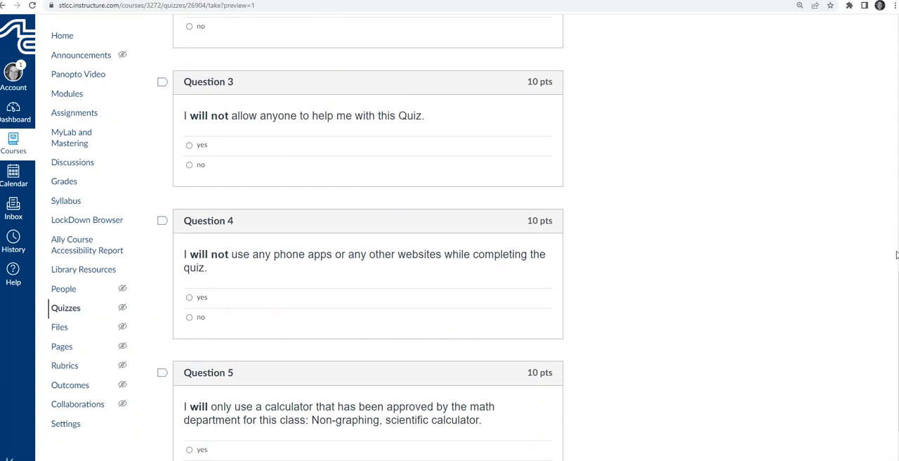
scroll(896, 255, down, 2)
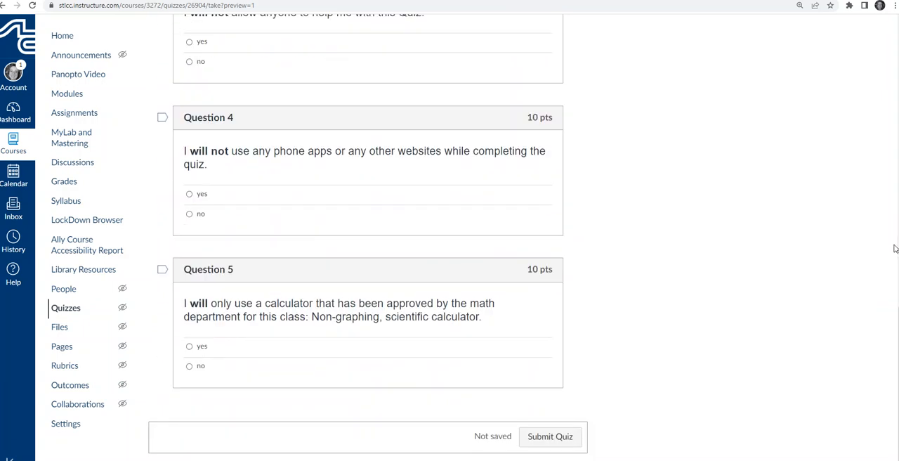
scroll(893, 247, up, 5)
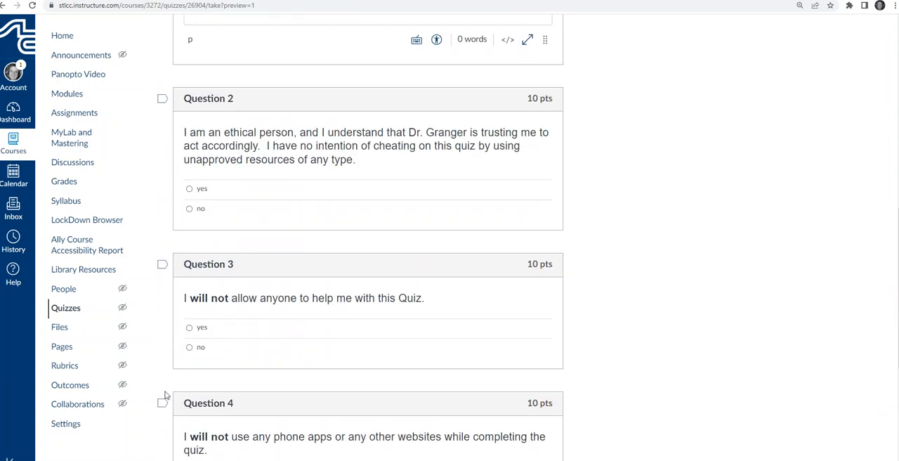